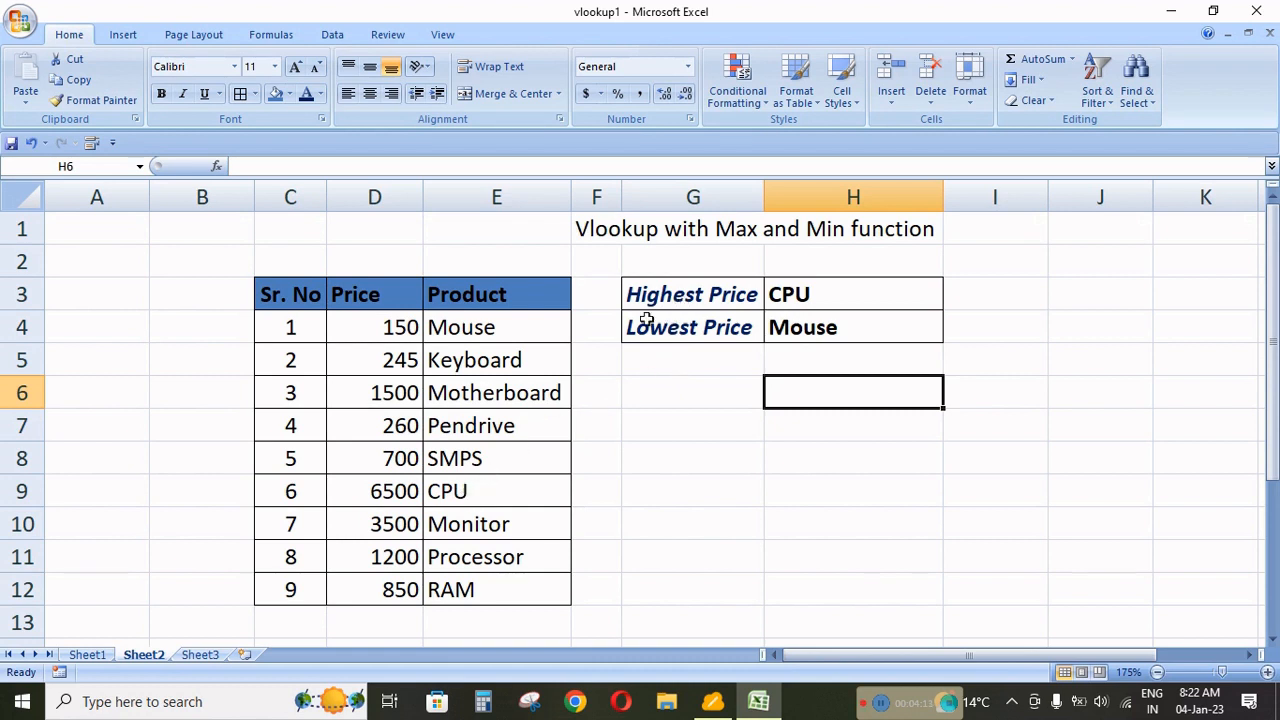
Set the CPU's price in the product table to 500.
left_click(373, 490)
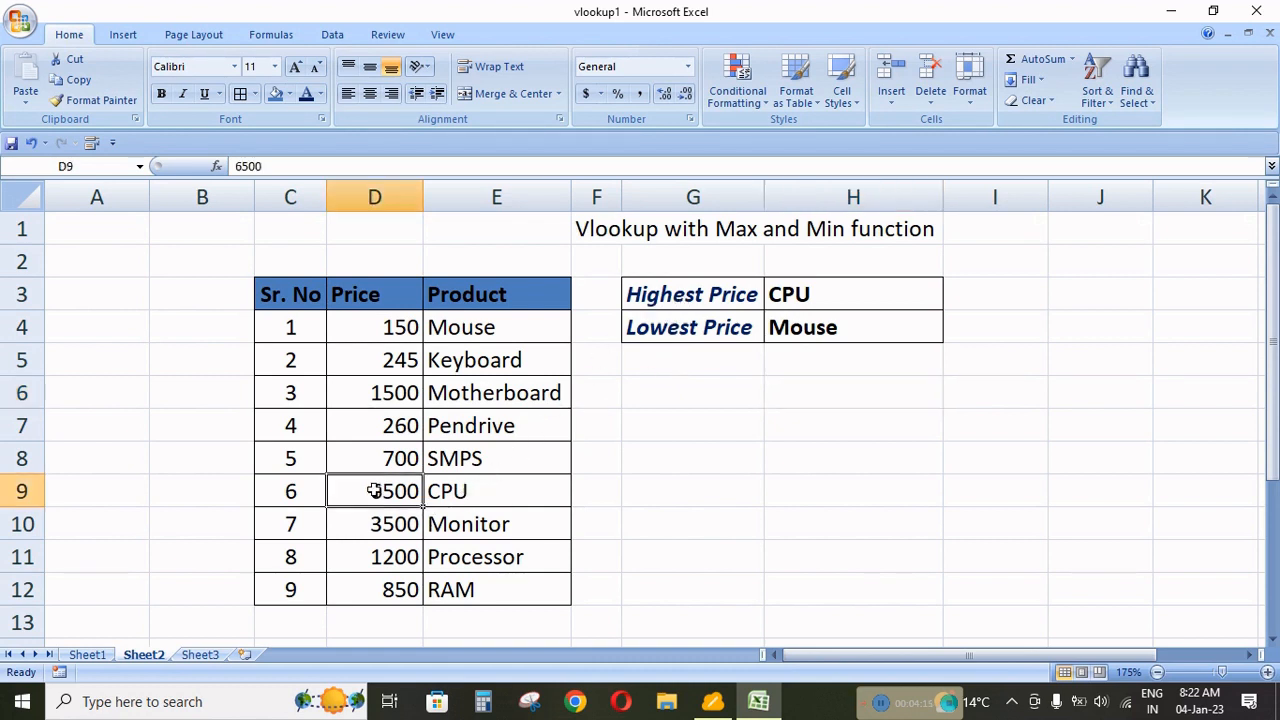
double_click(373, 490)
key("BackSpace")
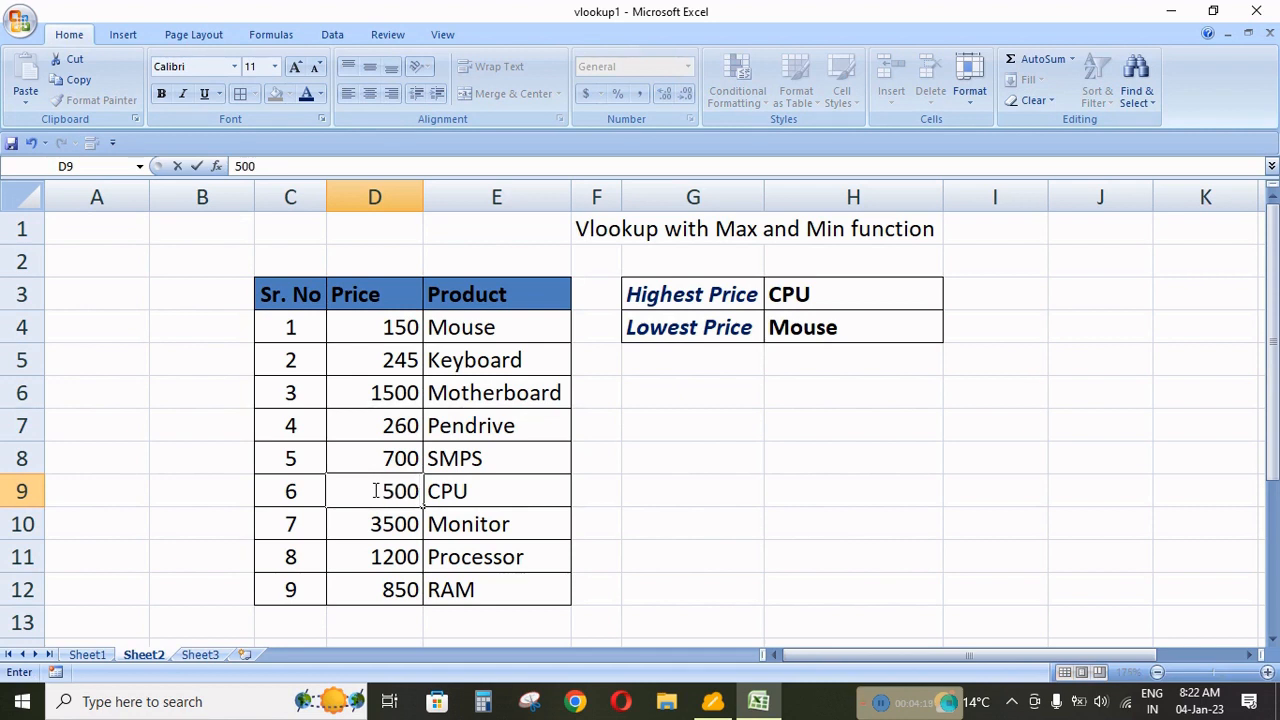
key("Return")
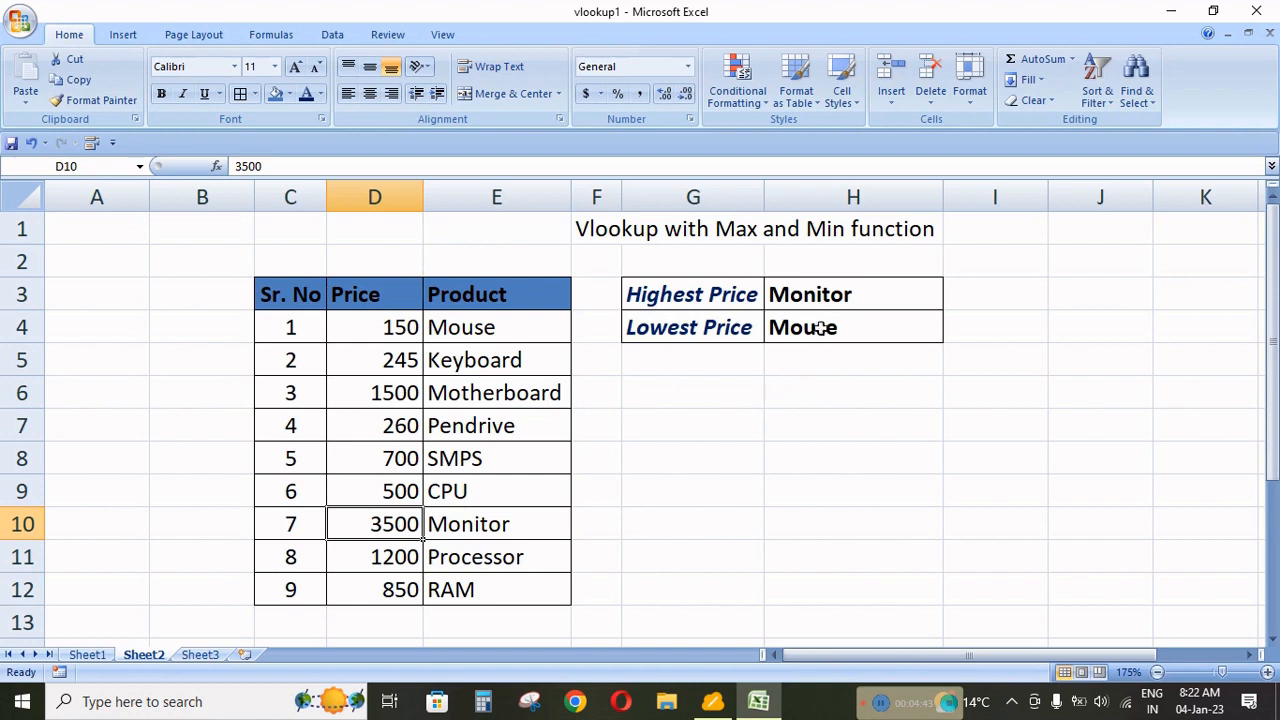
Clear the Highest Price and Lowest Price result cells, H3:H4.
left_click_drag(851, 294, 851, 325)
key("Delete")
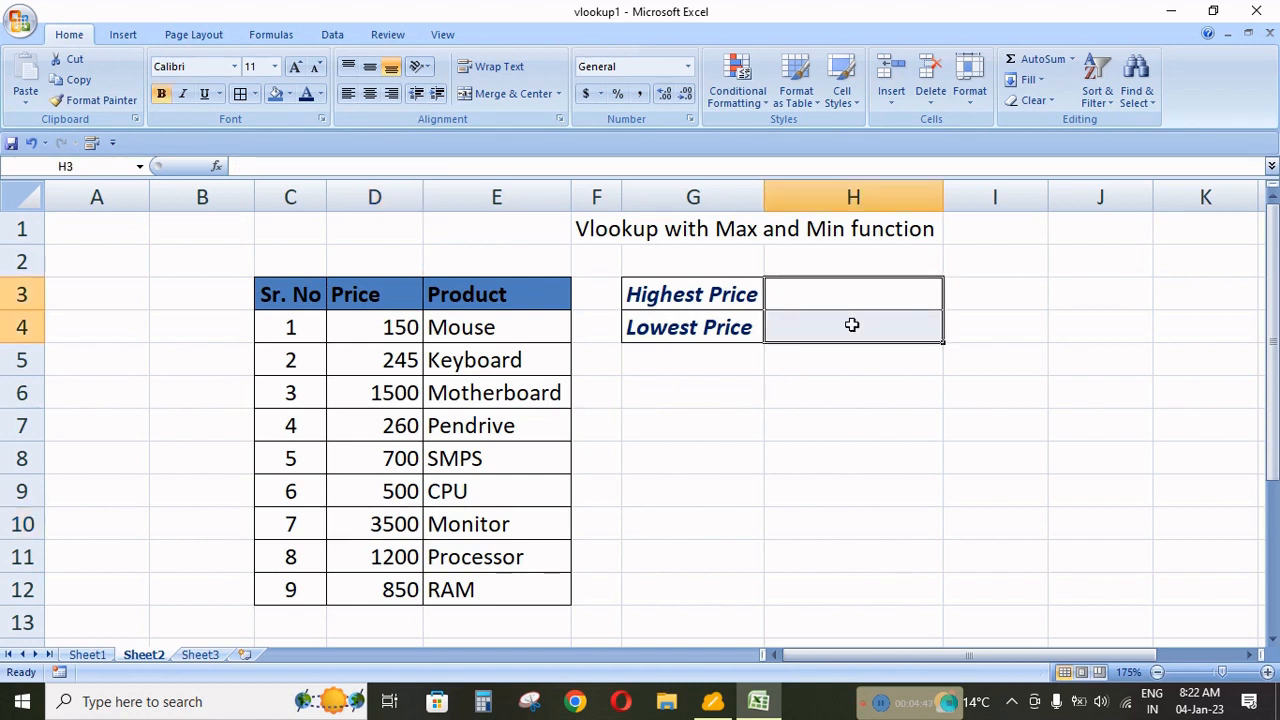
key("Down")
key("Up")
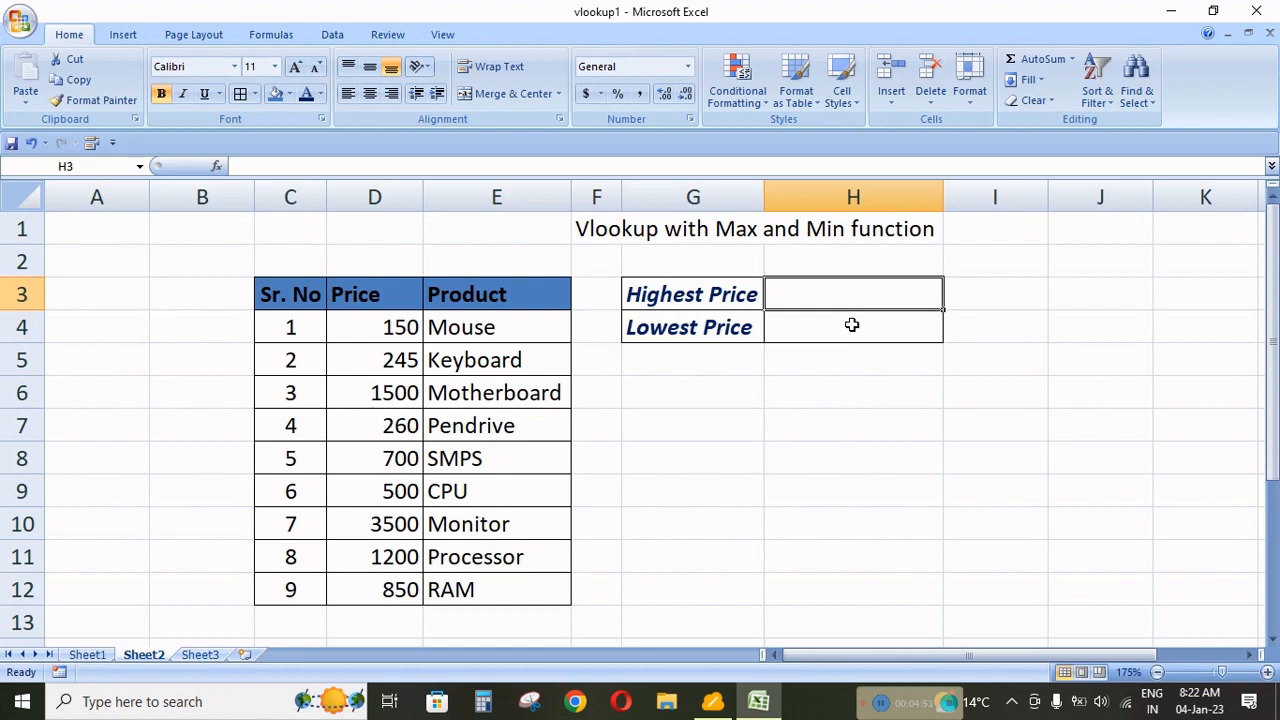
key("Down")
key("Down")
key("Down")
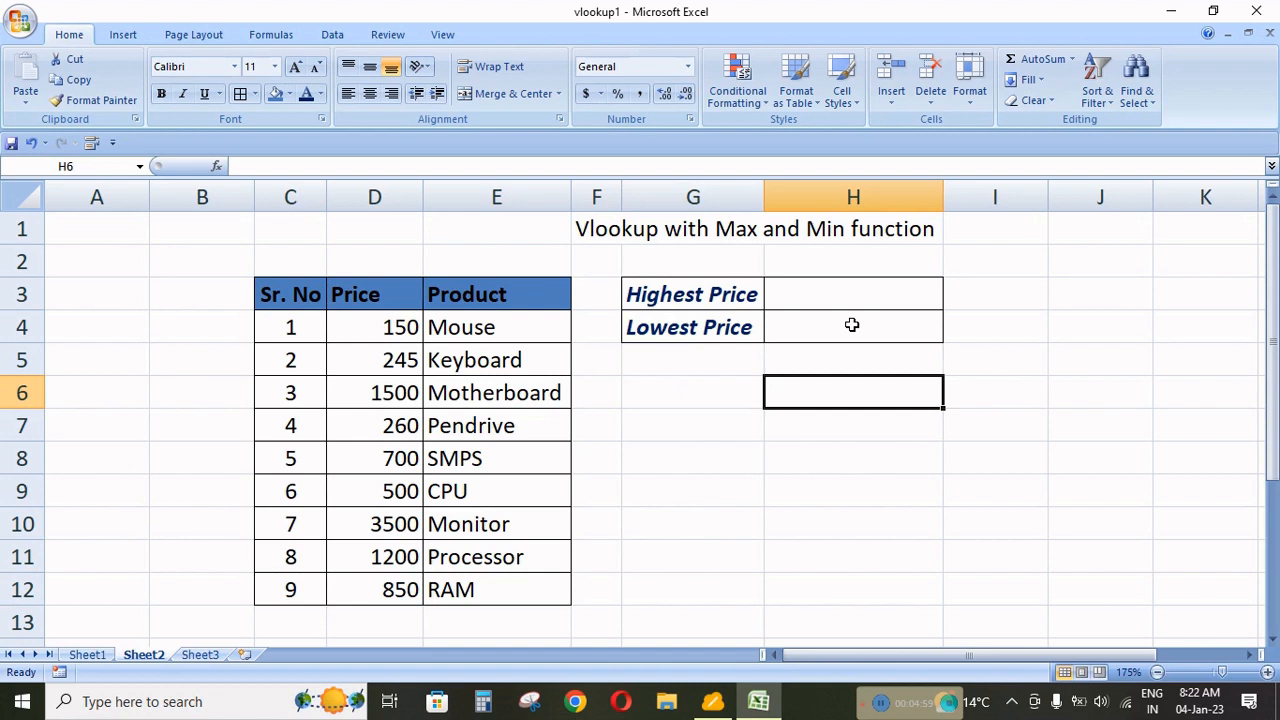
type("=max")
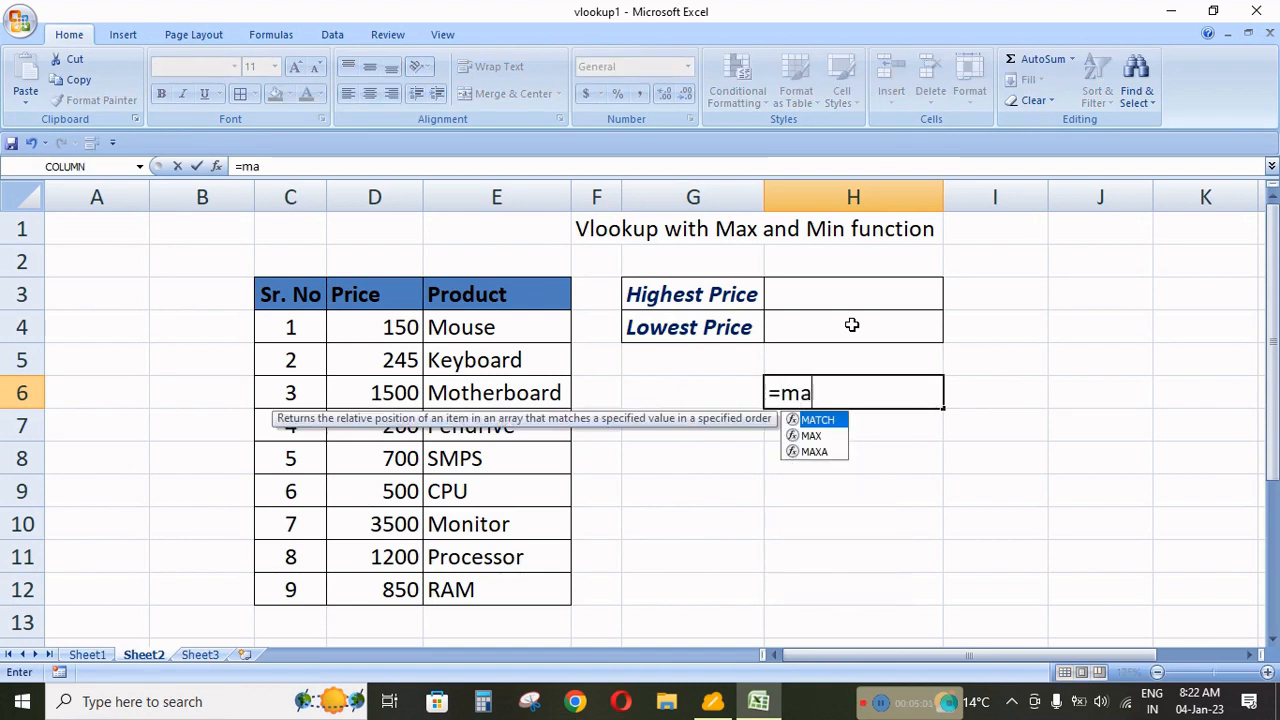
key("BackSpace")
key("BackSpace")
key("BackSpace")
key("BackSpace")
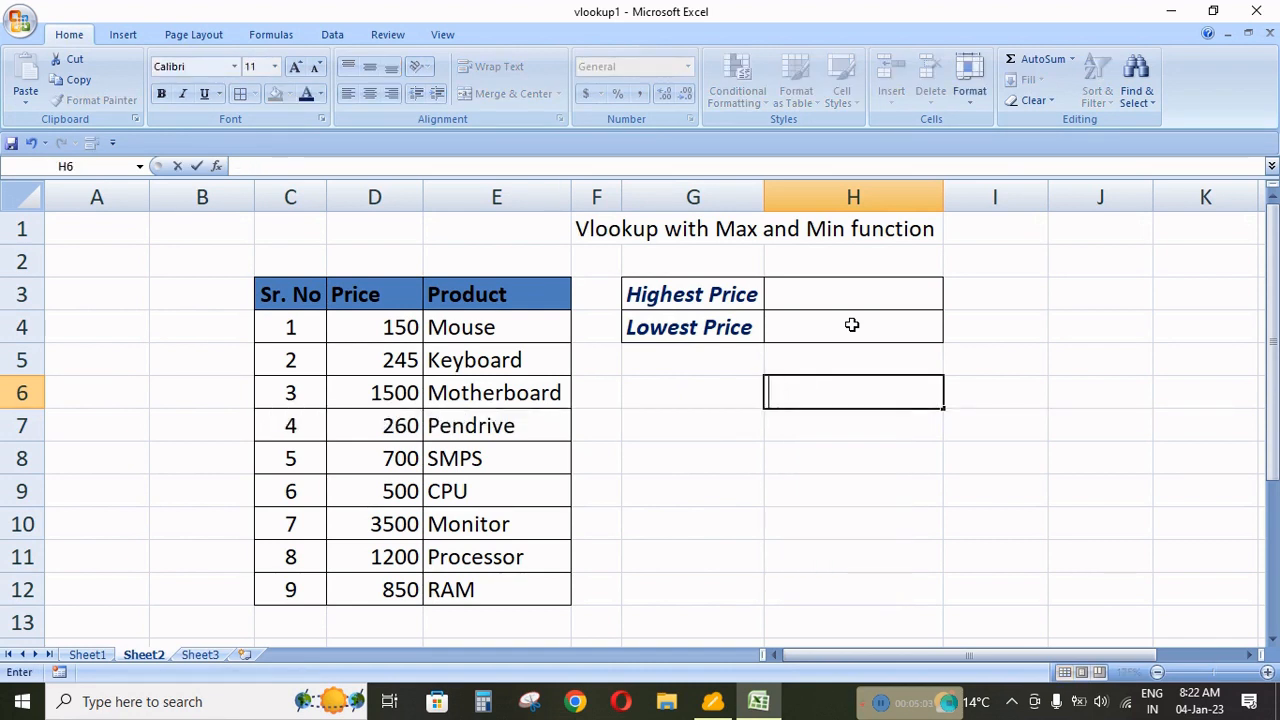
Enter =MAX(D4:D12) in H3 to calculate the highest price.
left_click(900, 292)
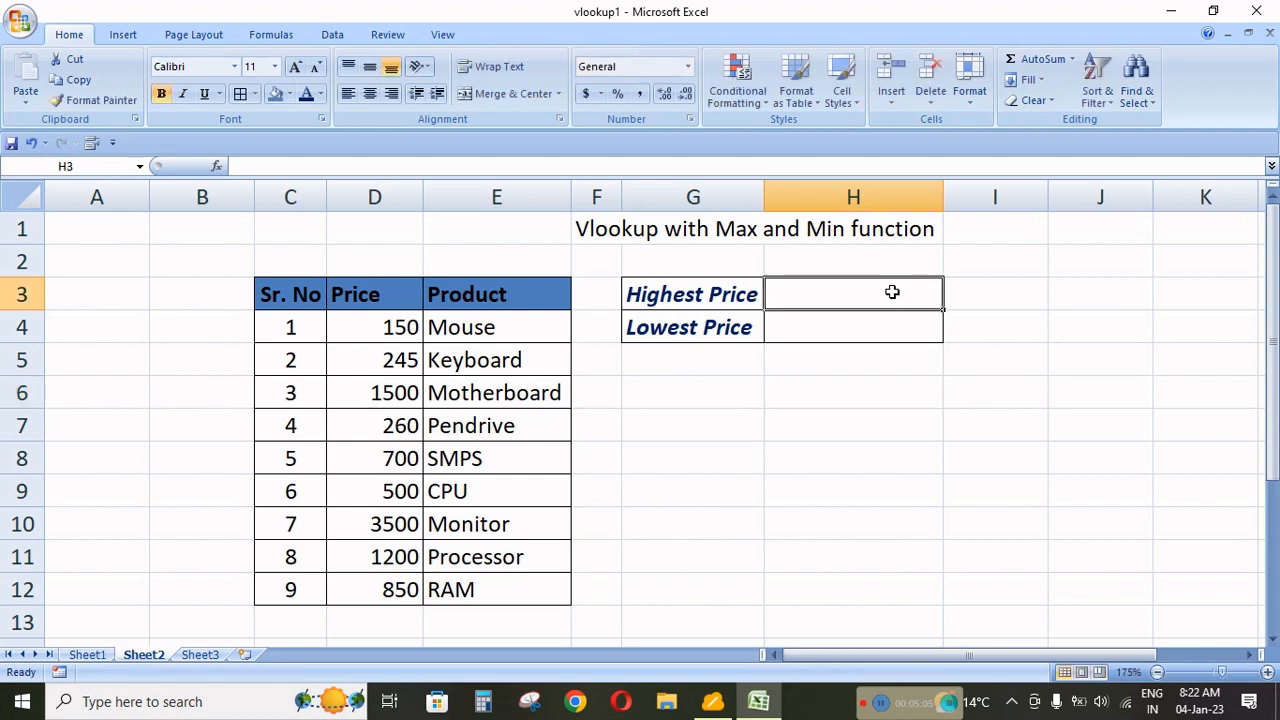
type("=max")
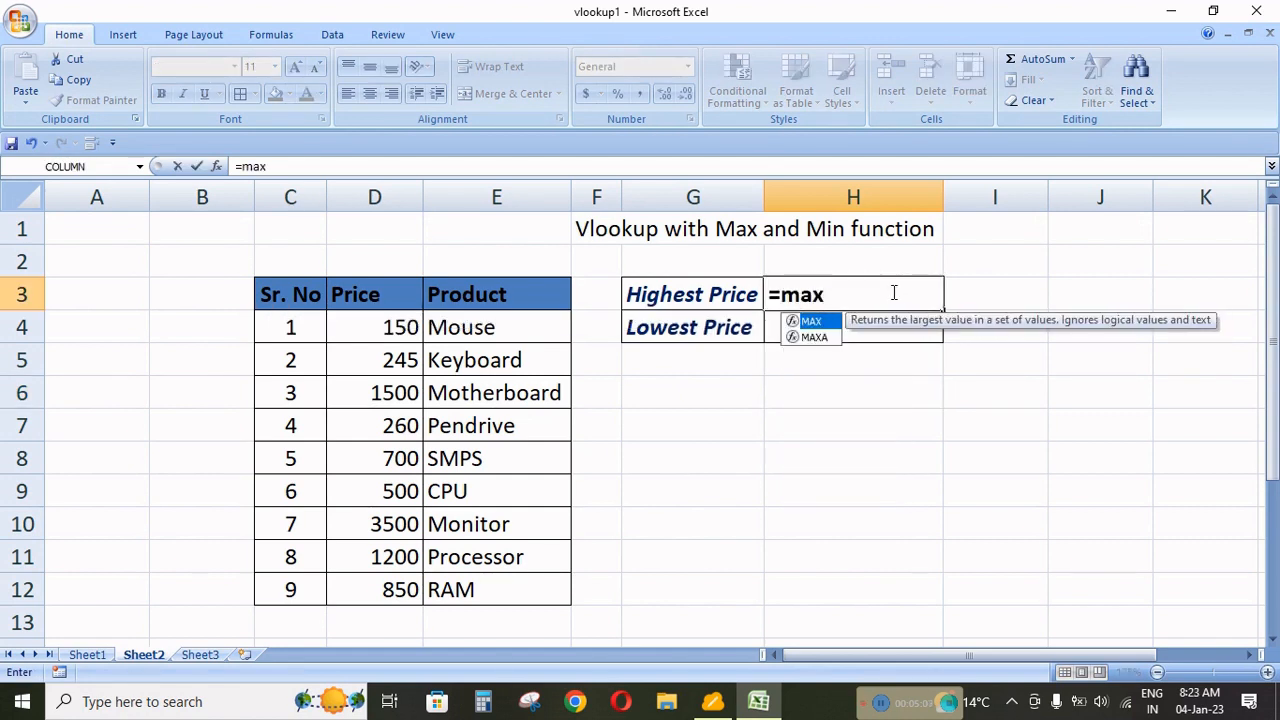
type("(")
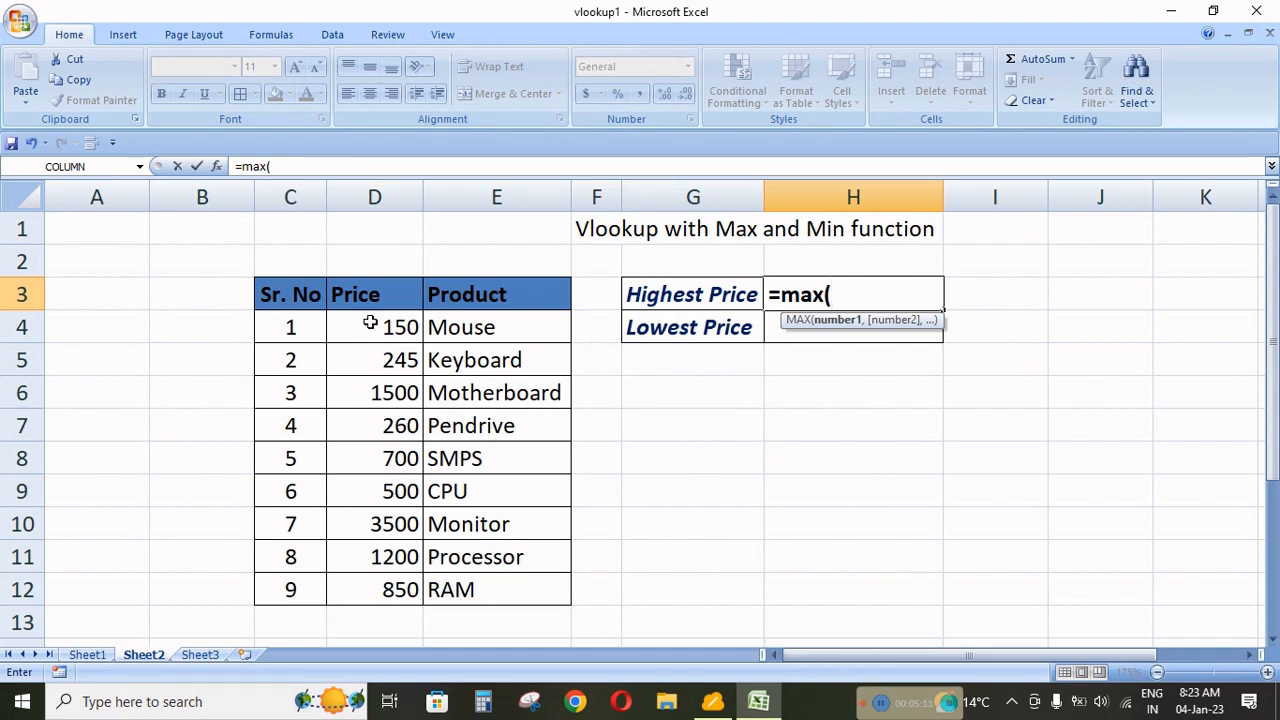
left_click_drag(370, 322, 372, 578)
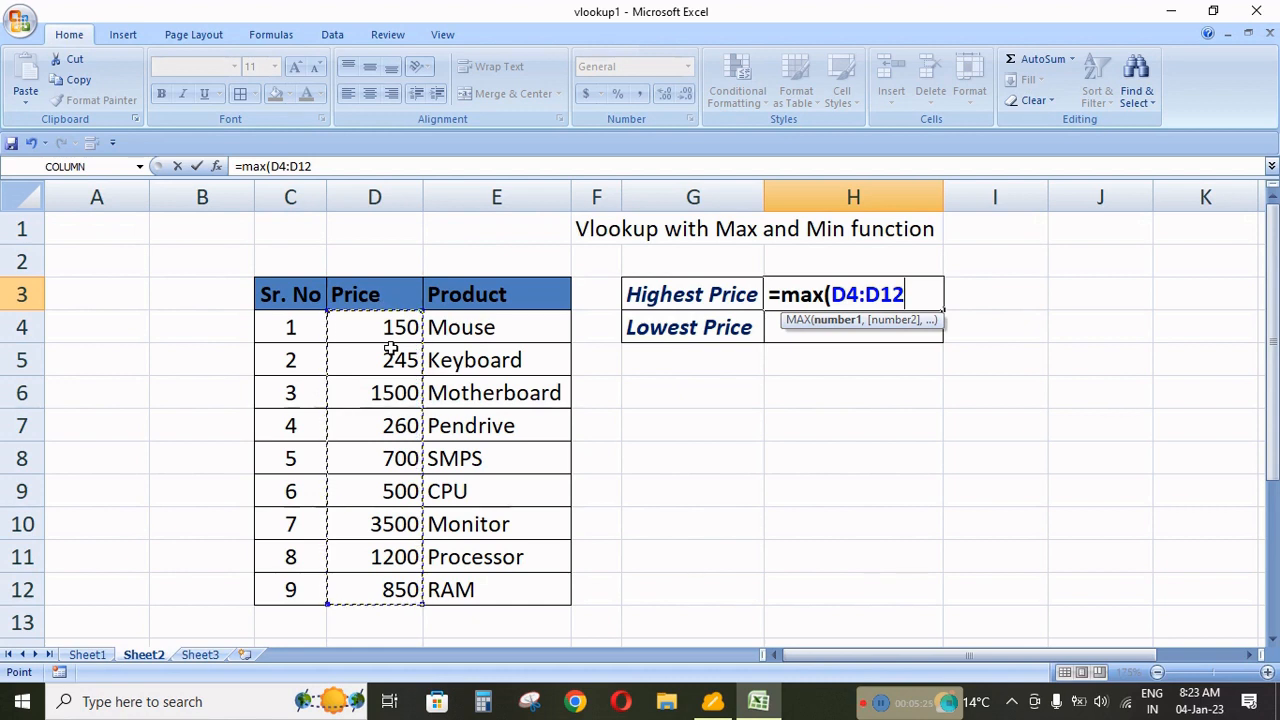
type(")")
key("Return")
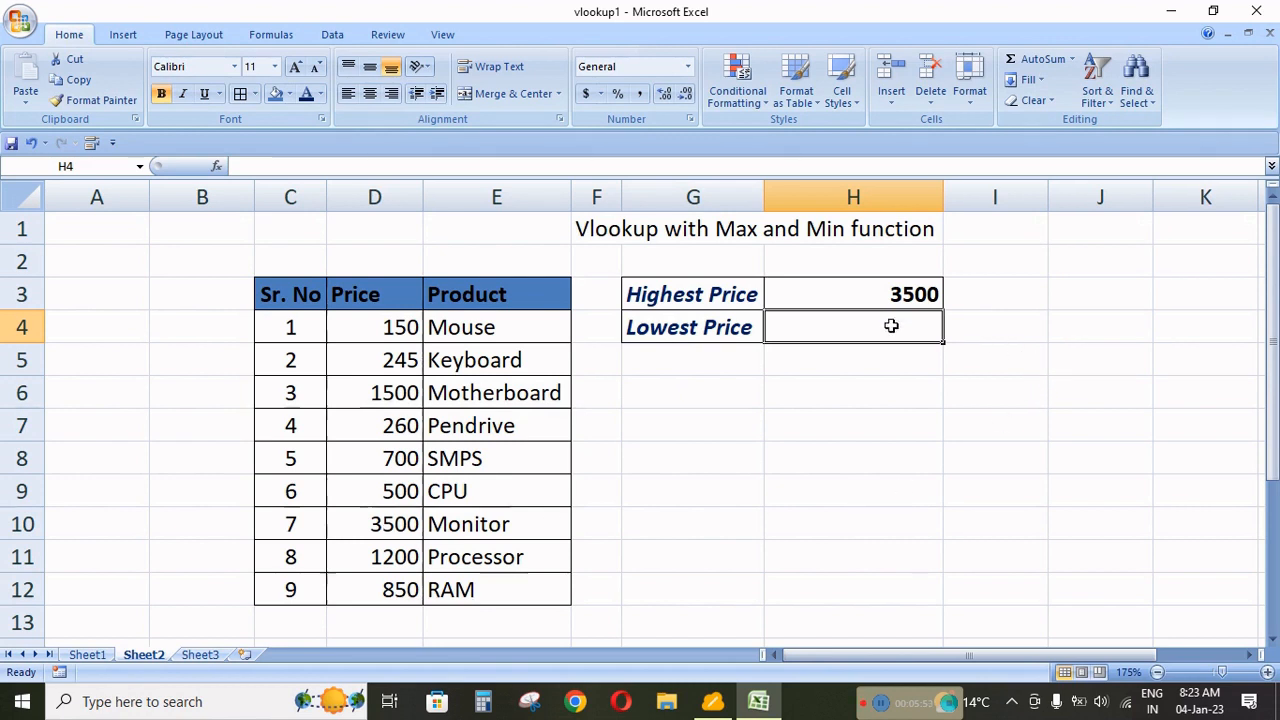
Enter =MIN(D4:D12) in H4 to calculate the lowest price.
type("=mi")
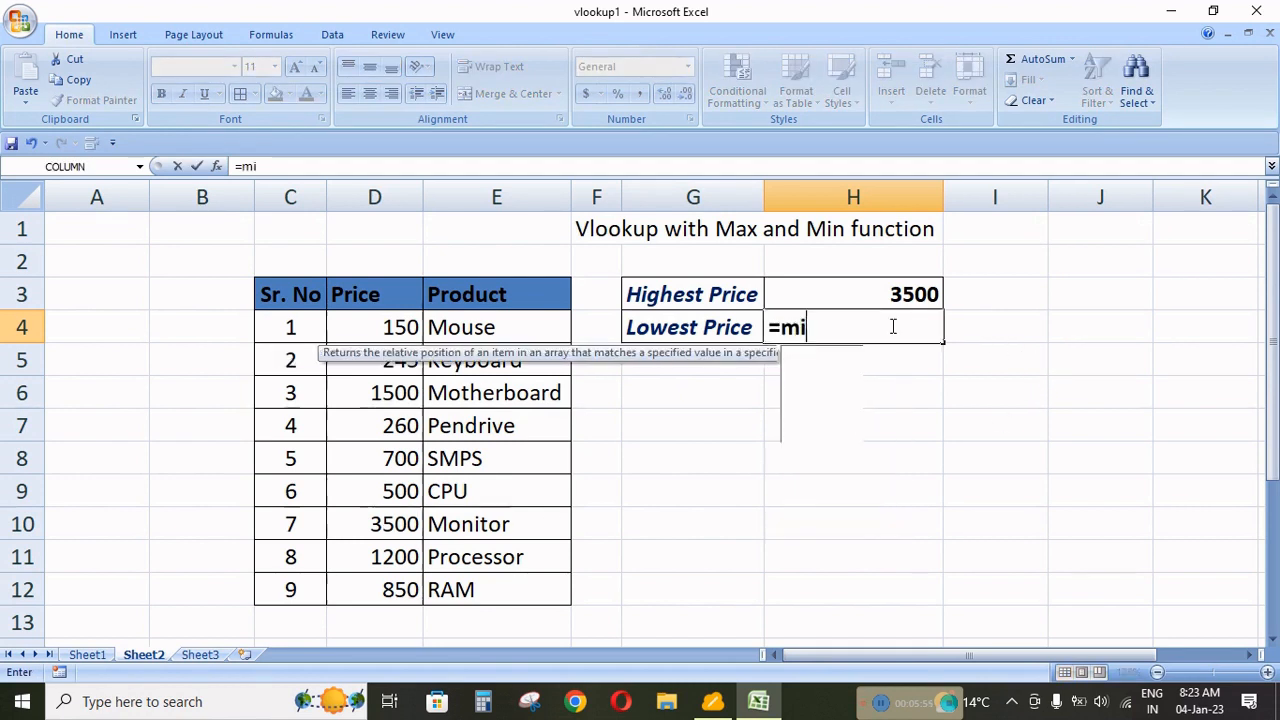
type("n(")
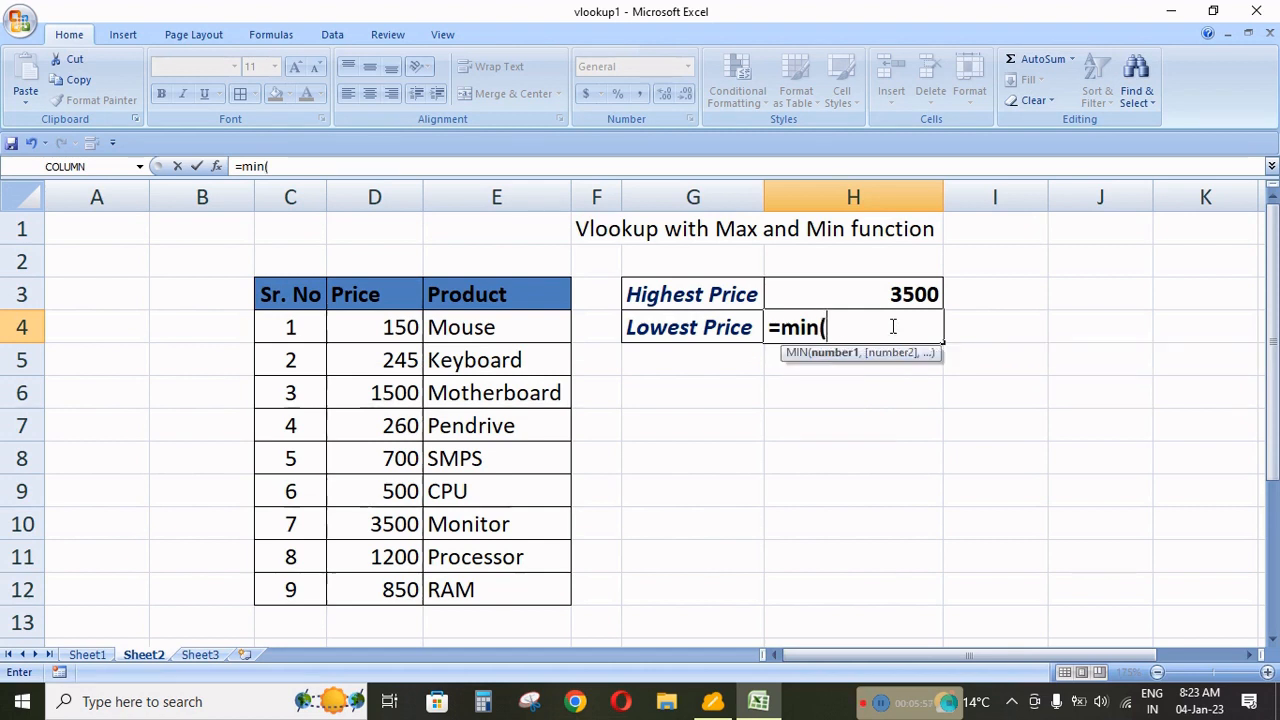
left_click_drag(383, 330, 400, 583)
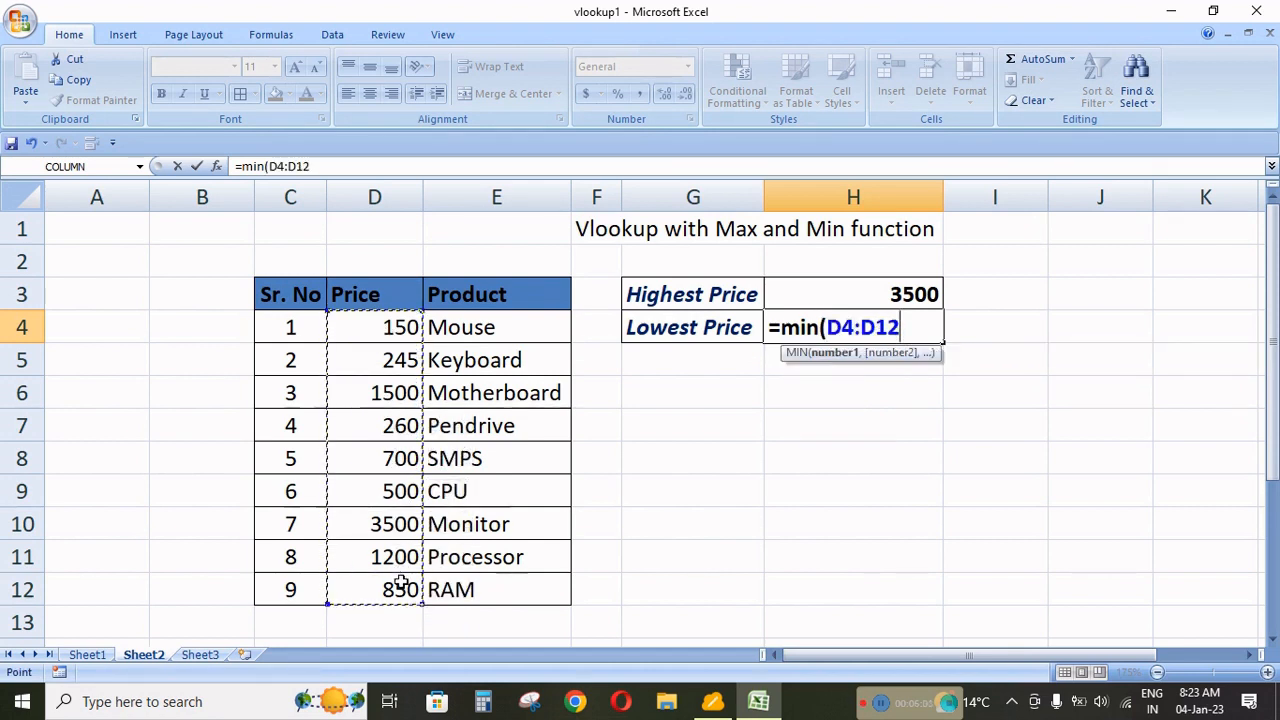
type(")")
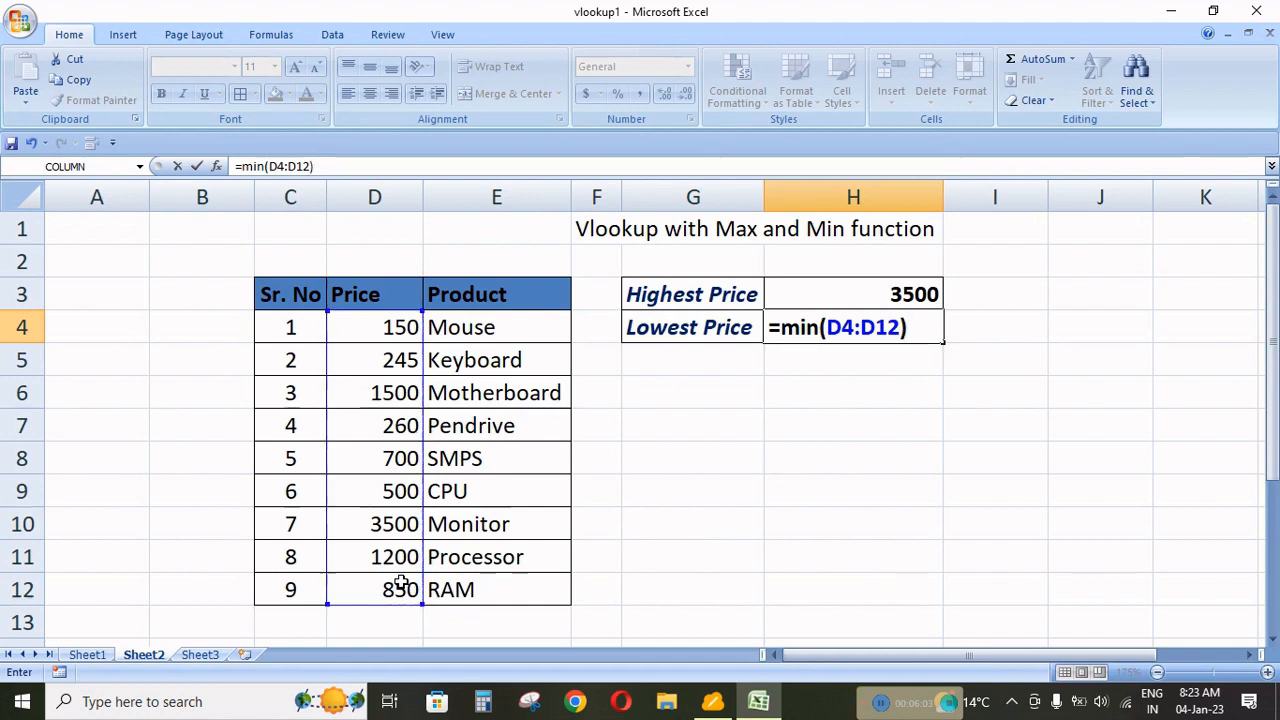
key("Return")
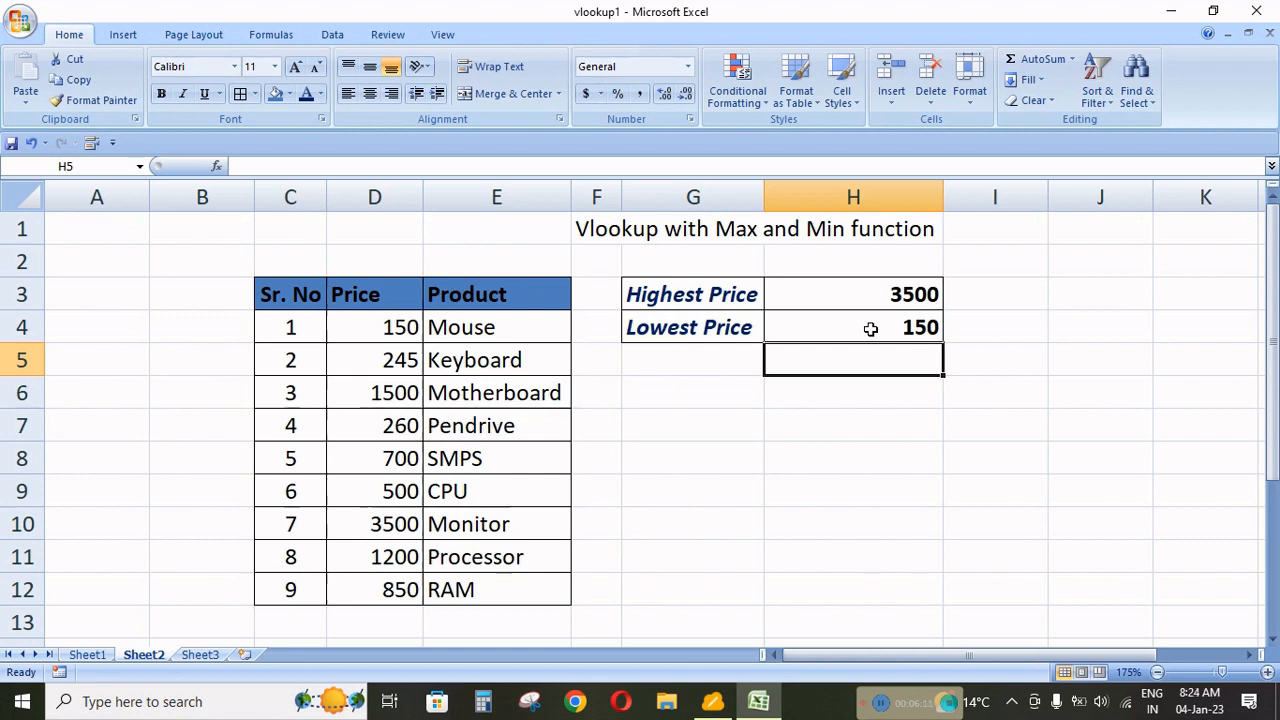
Delete the MAX and MIN formulas from H3:H4.
left_click_drag(871, 291, 872, 322)
key("Delete")
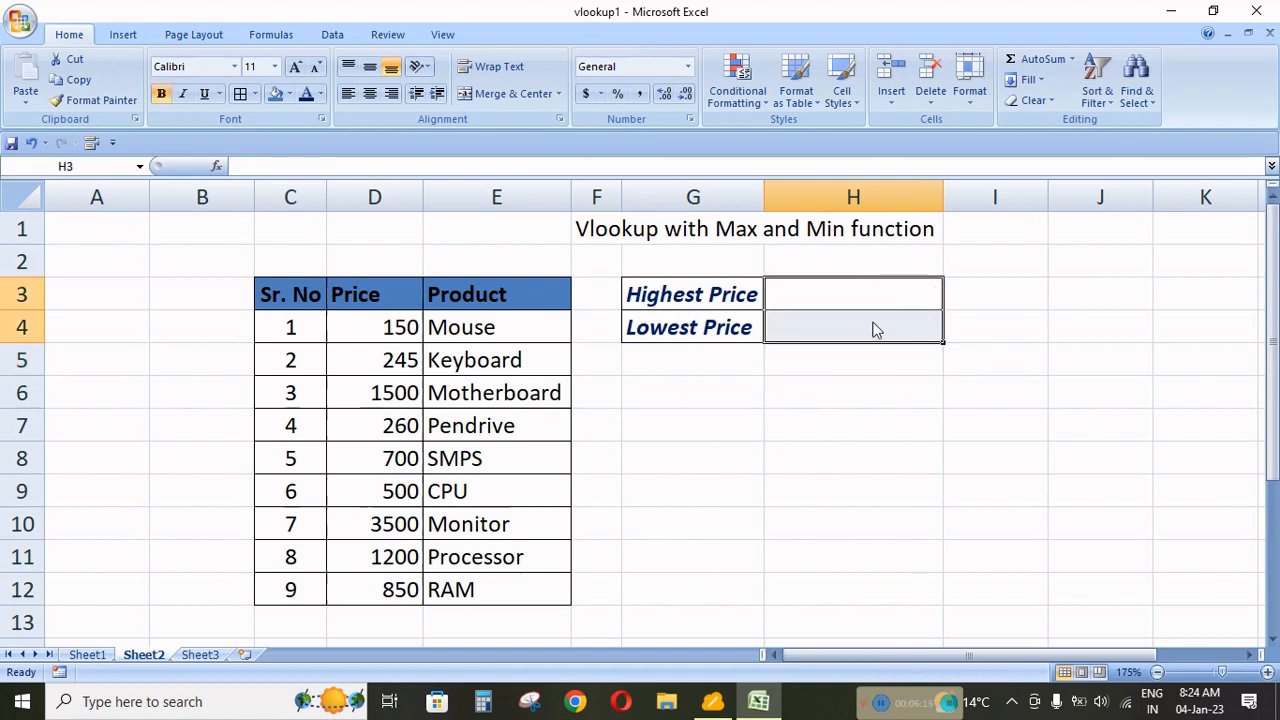
left_click(840, 455)
left_click(818, 297)
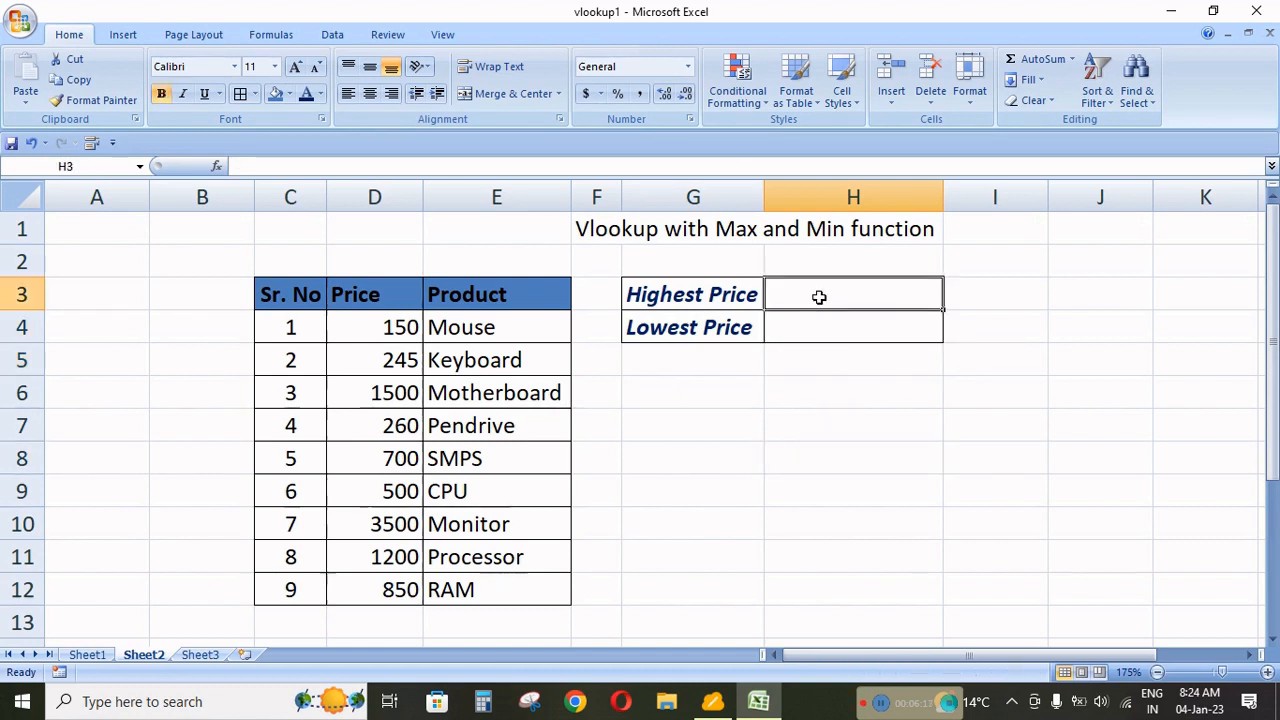
type("=vloo")
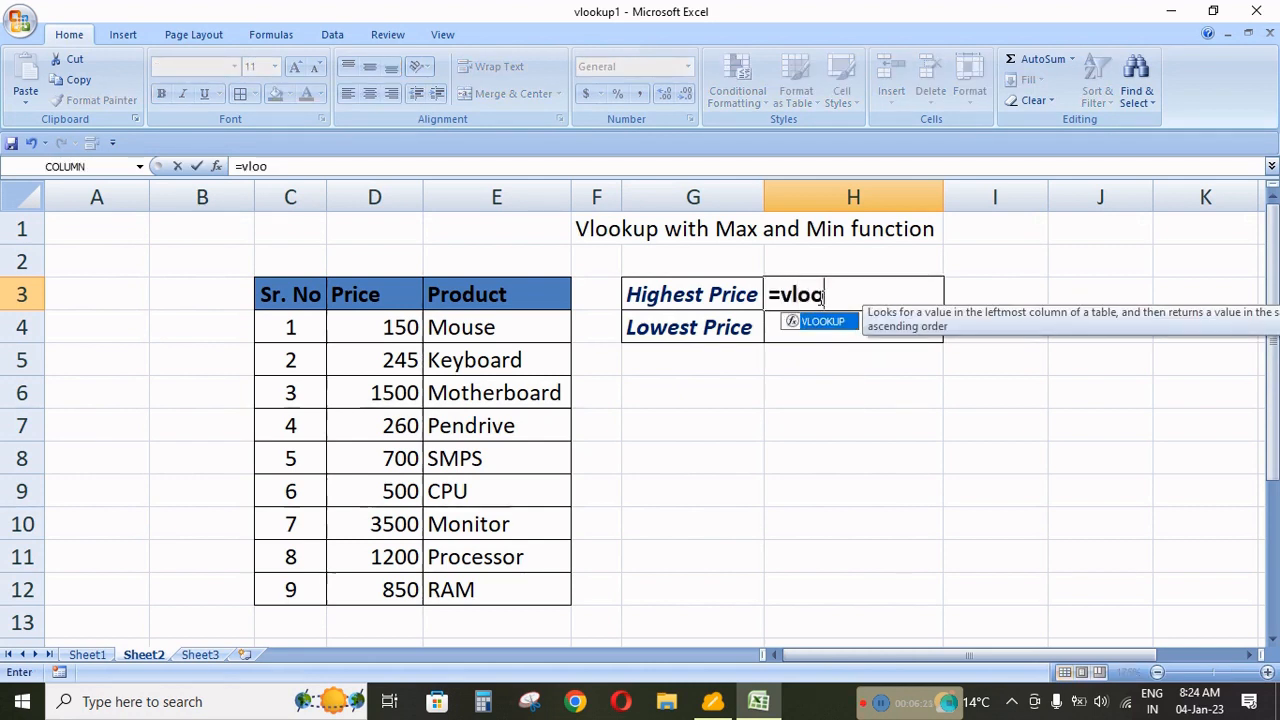
key("Tab")
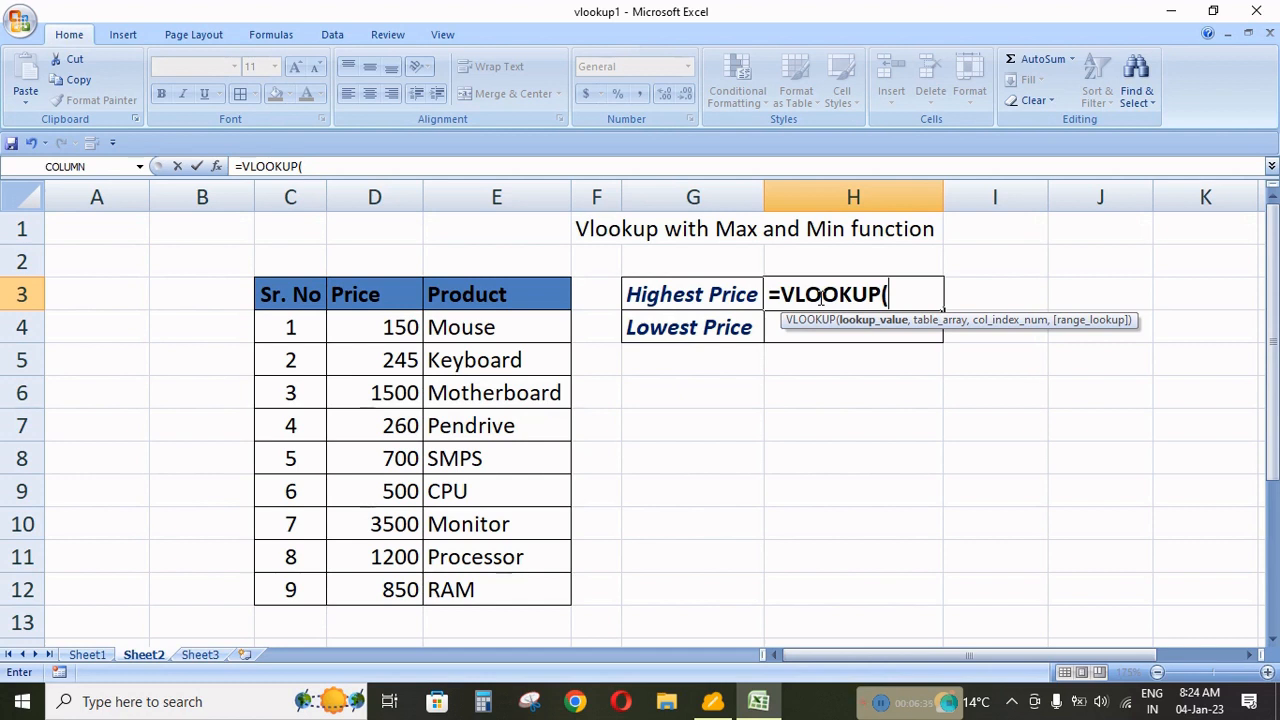
key("Escape")
Set the CPU's price in cell D9 to 6500.
left_click(369, 491)
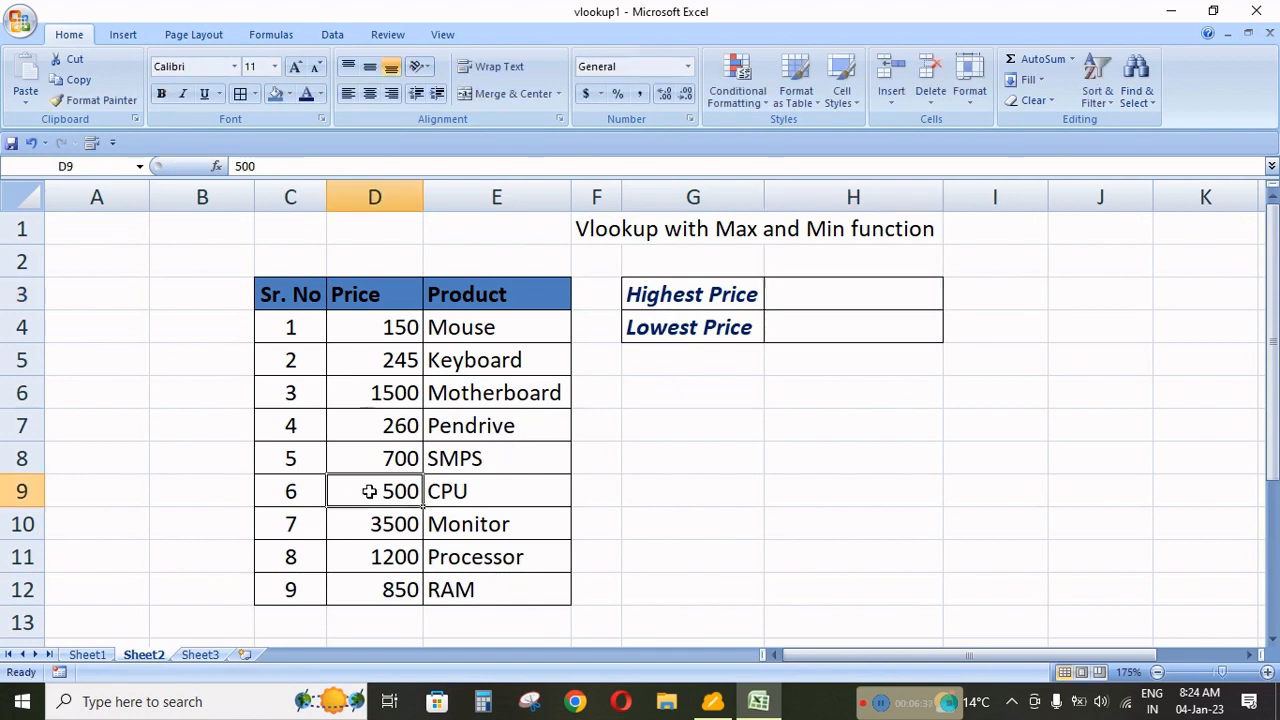
type("6500")
key("Return")
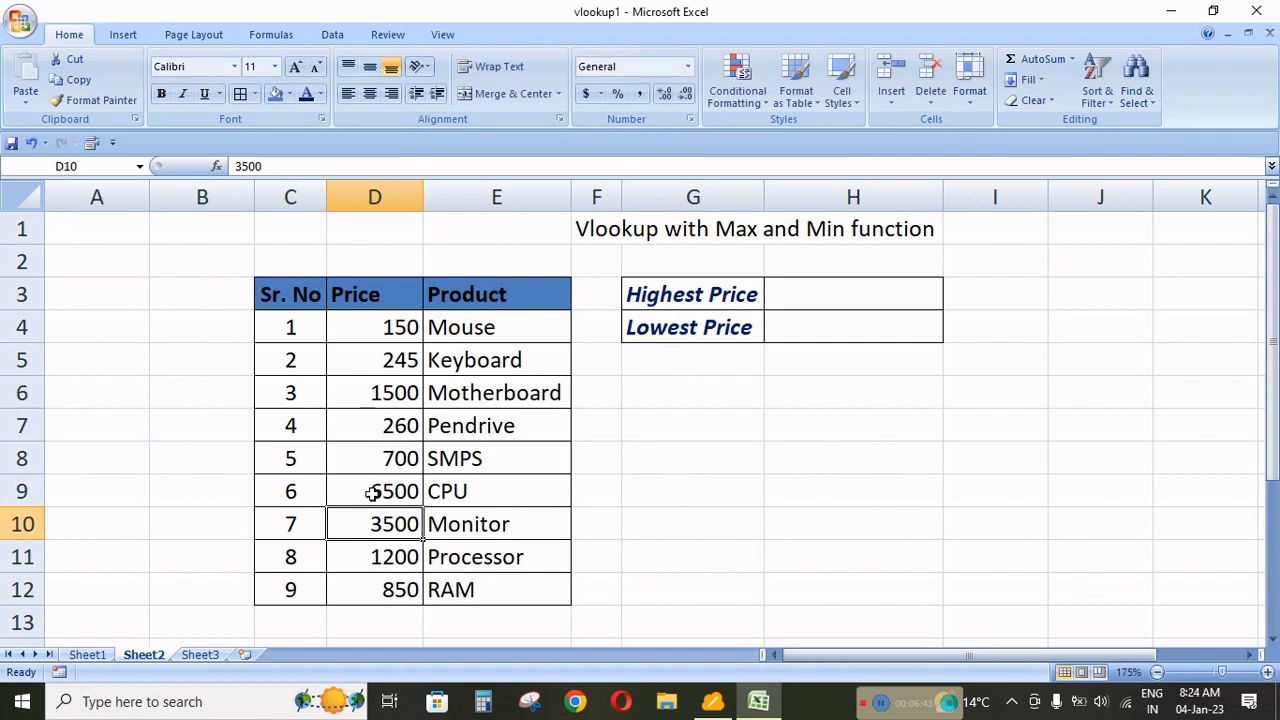
Start a VLOOKUP formula in the Highest Price cell H3 with MAX(D4:D12) as its lookup value.
left_click(832, 300)
type("=")
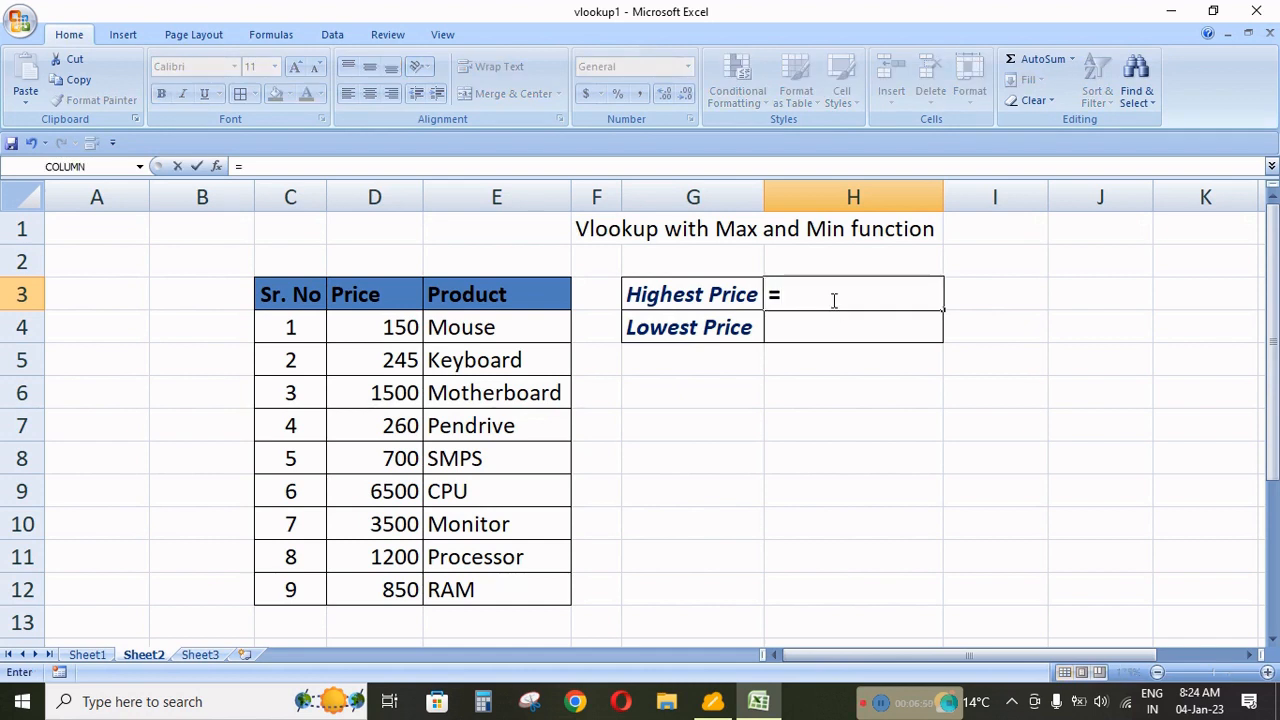
type("vl")
key("Tab")
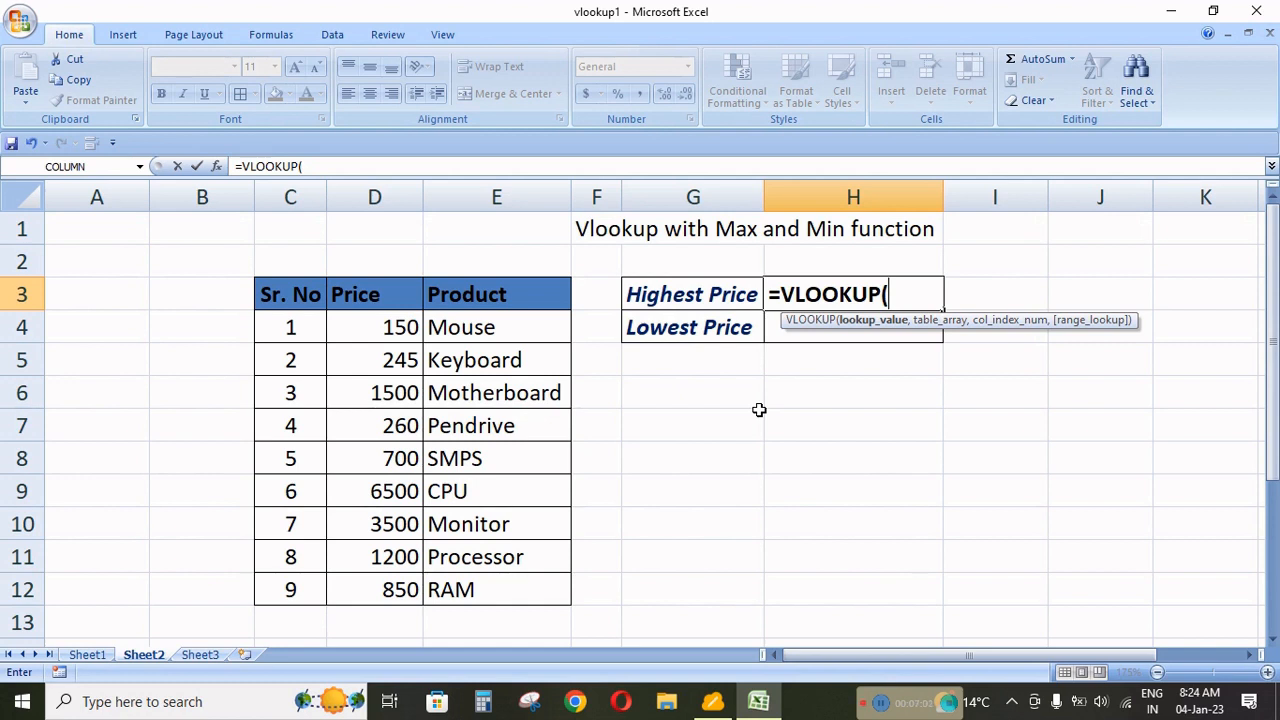
type("max")
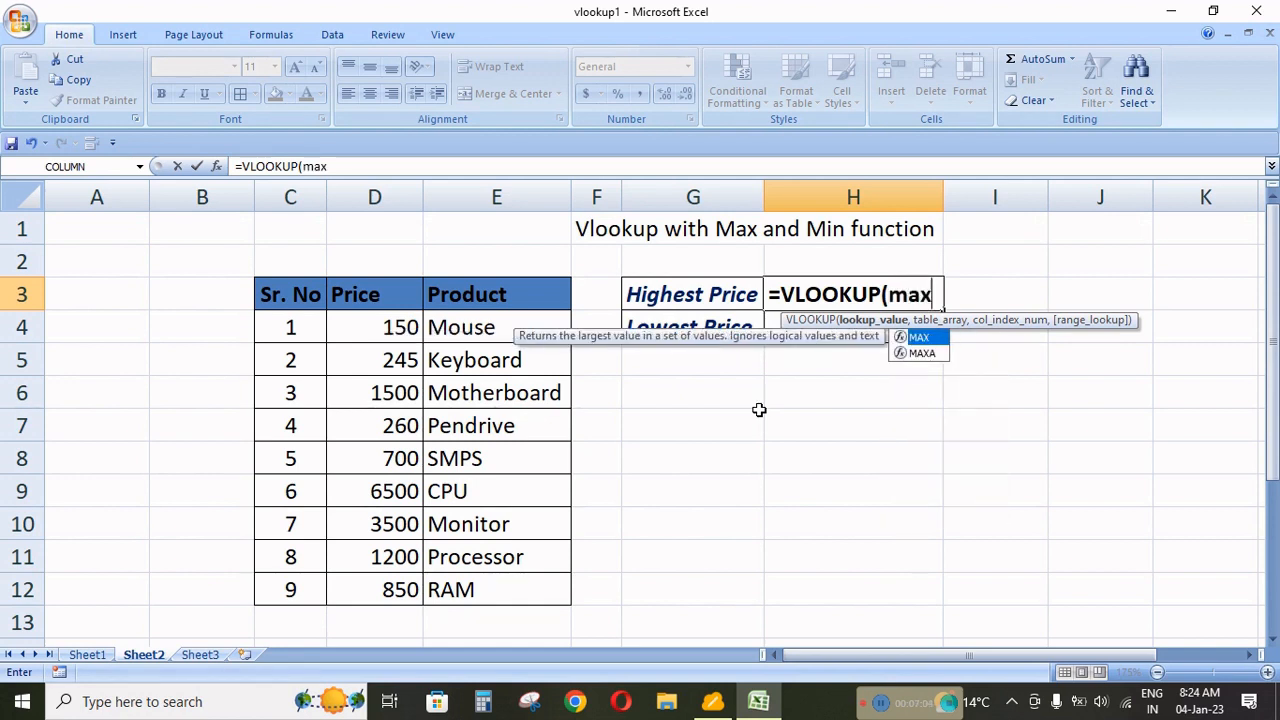
type("(")
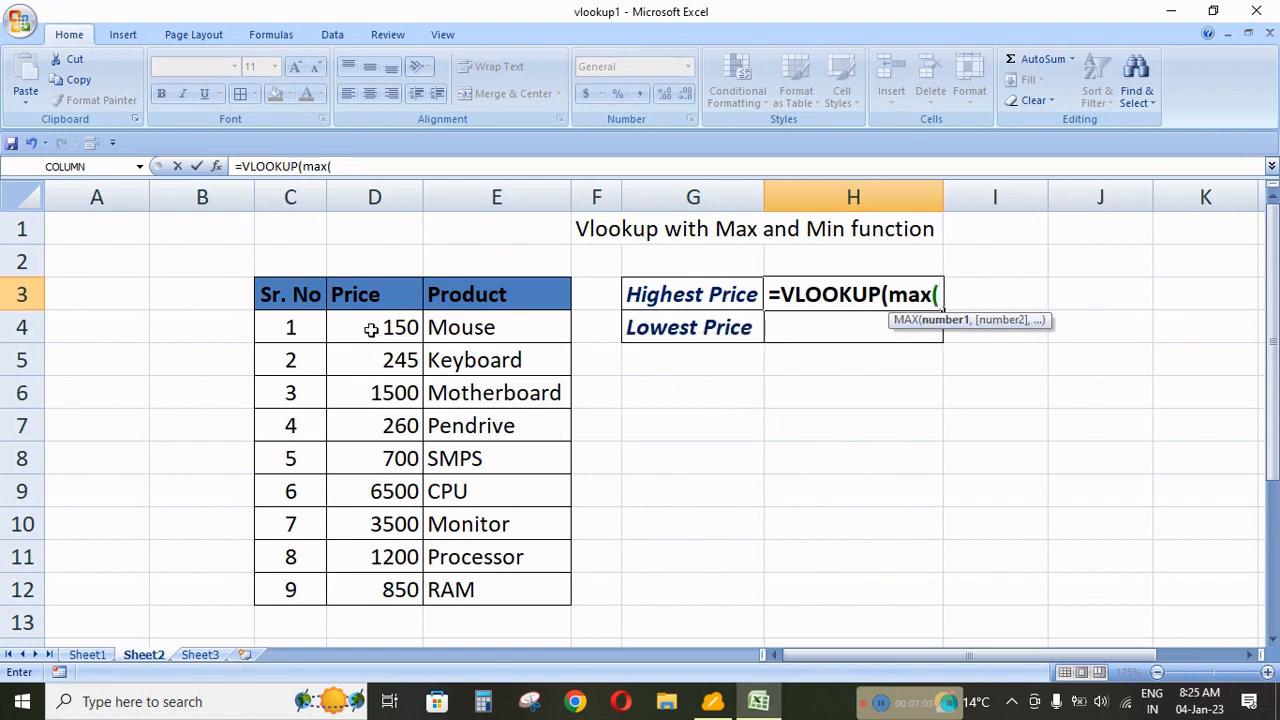
left_click_drag(374, 326, 374, 571)
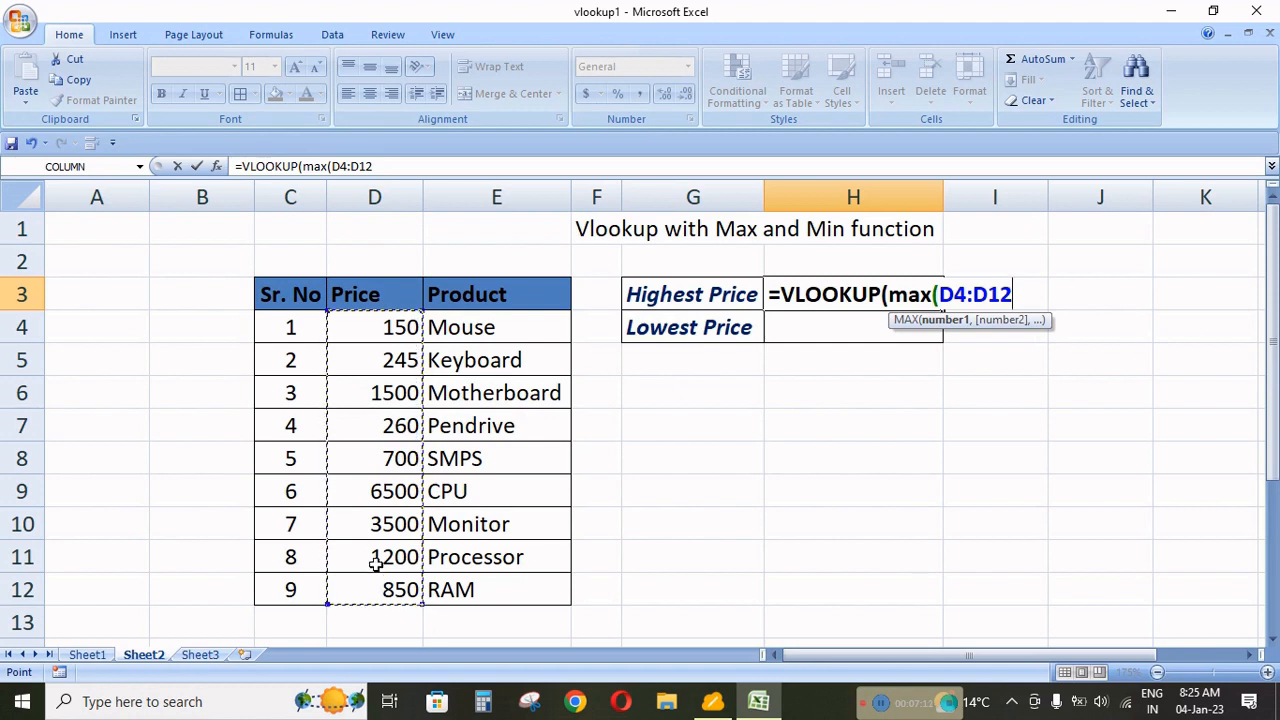
type(")")
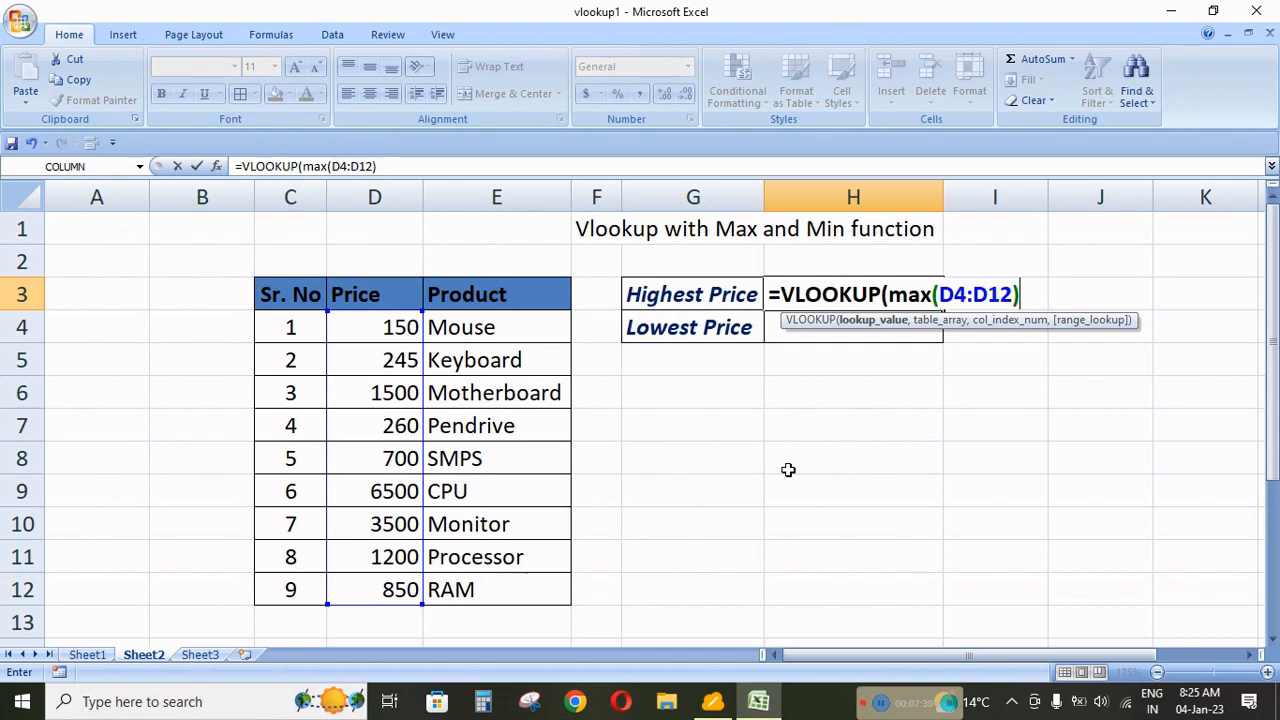
Complete the VLOOKUP in H3 with columns D:E as the table array, column index 2 and range lookup 0.
type(",")
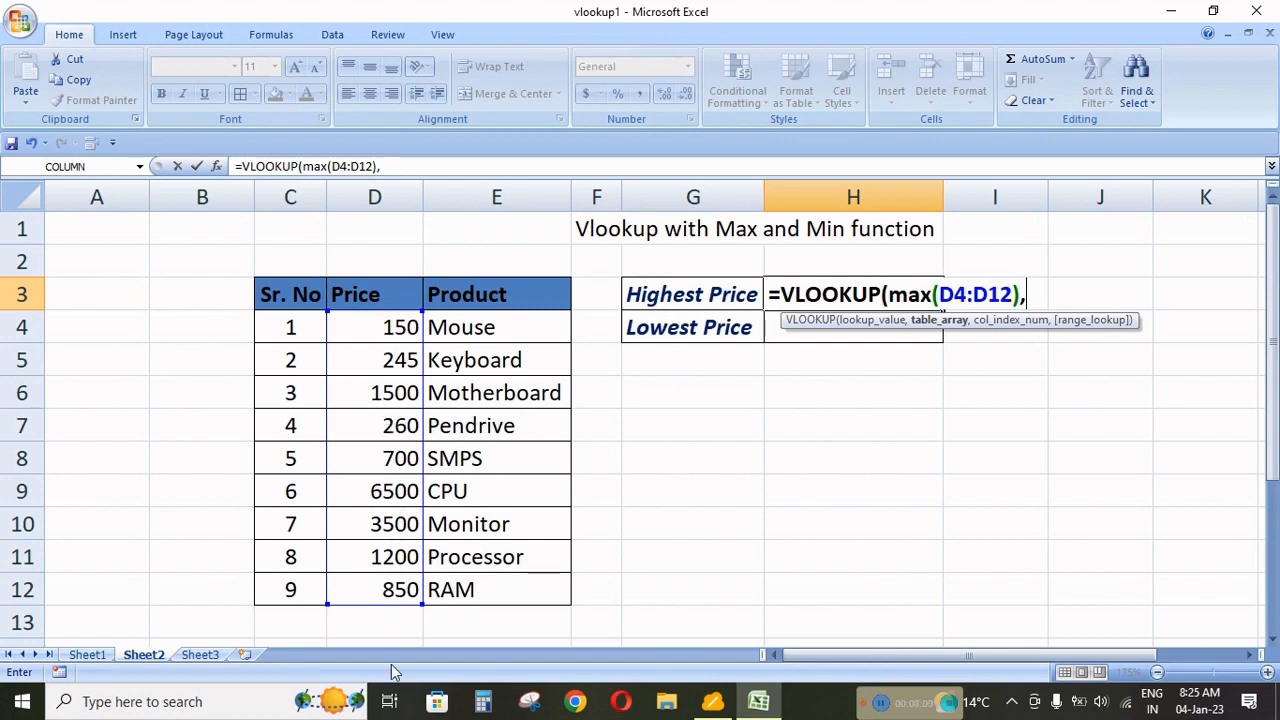
left_click_drag(398, 188, 460, 181)
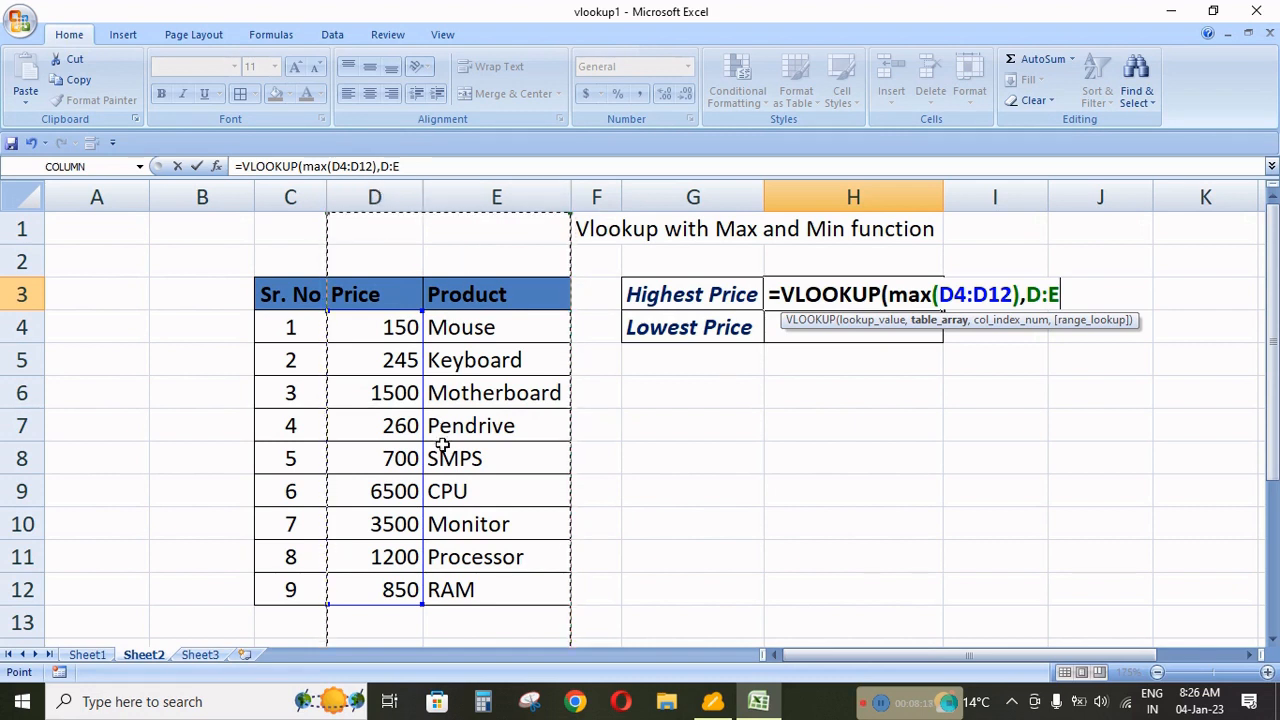
type(",")
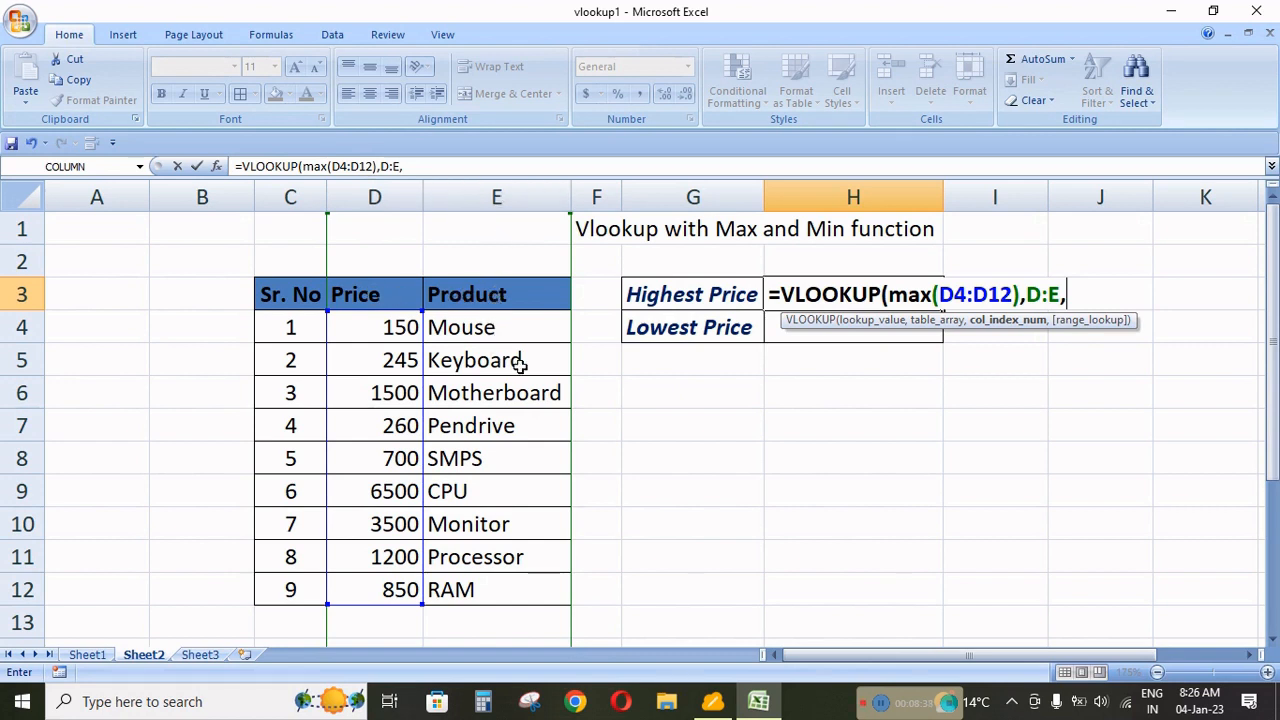
type("2,")
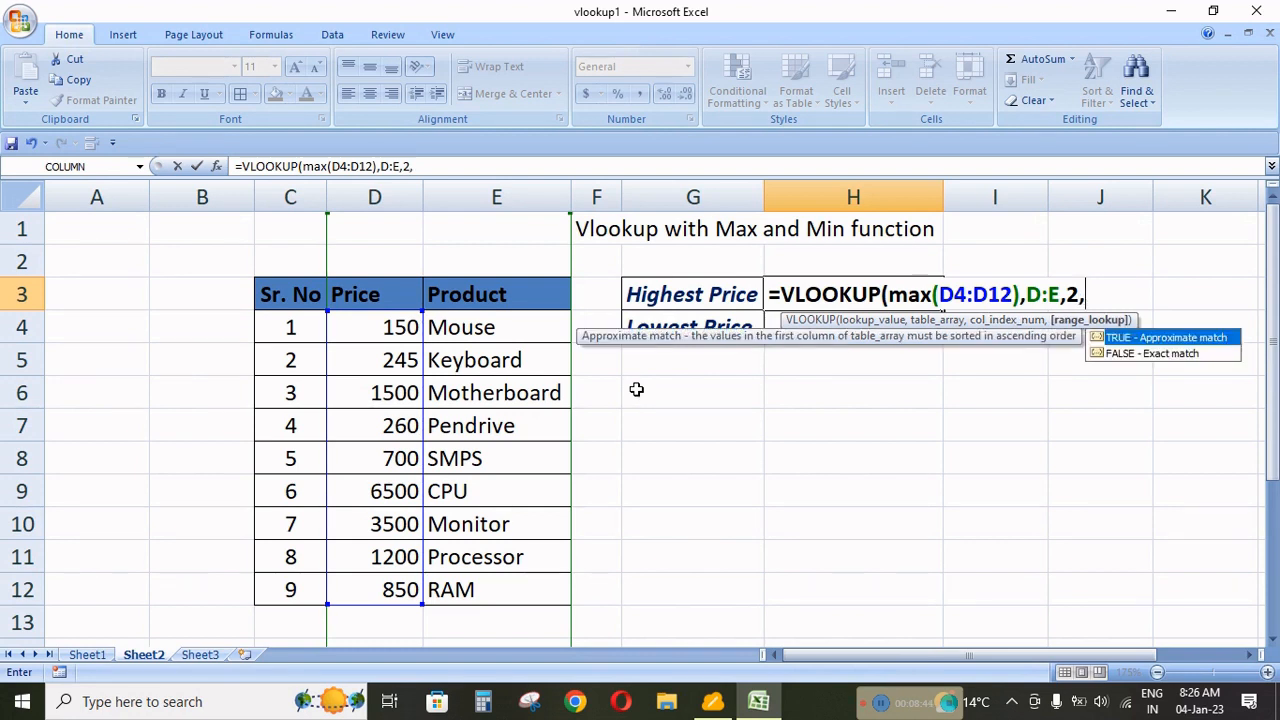
type("0)")
key("Return")
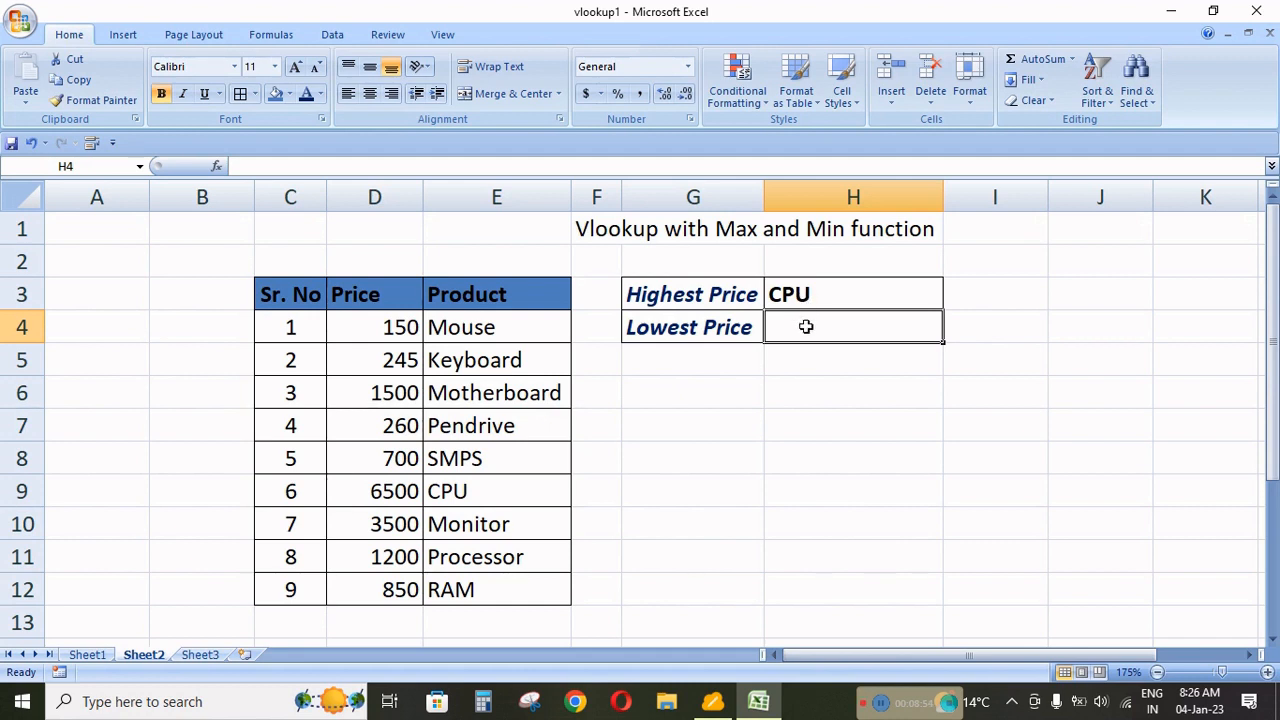
Start a VLOOKUP formula in the Lowest Price cell H4 with MIN(D4:D12) as its lookup value.
type("=")
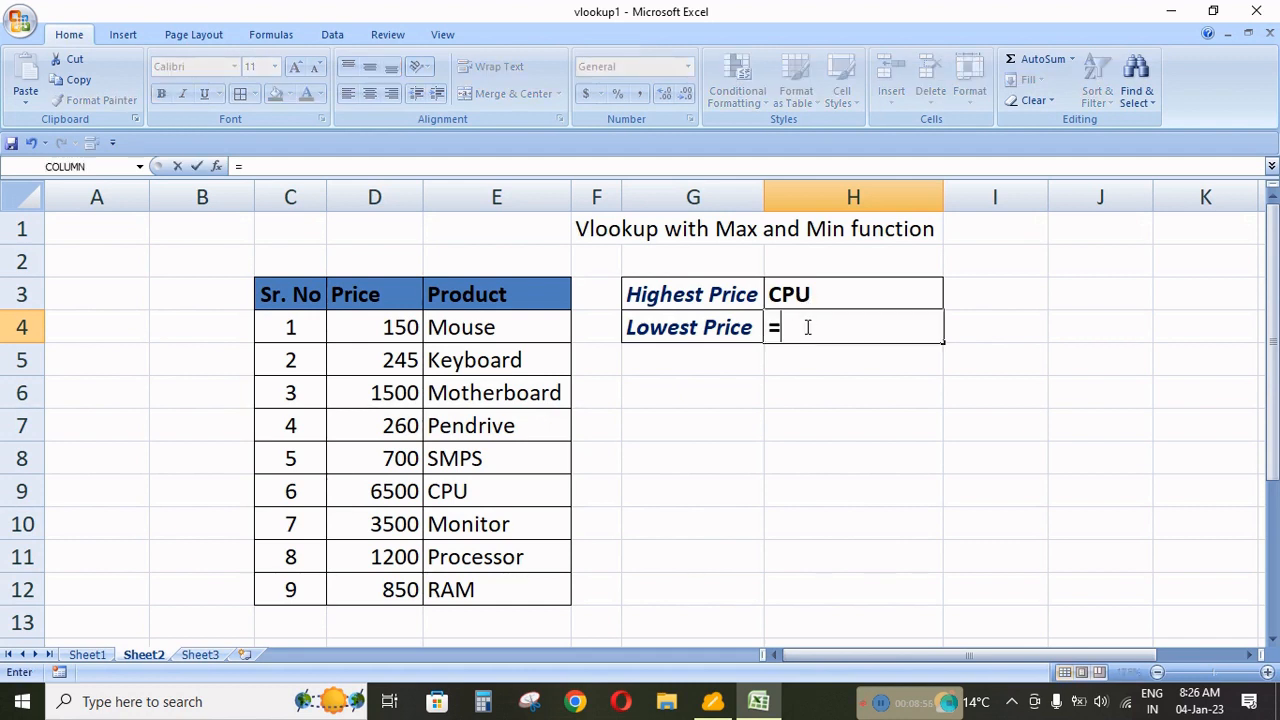
type("vl")
key("Tab")
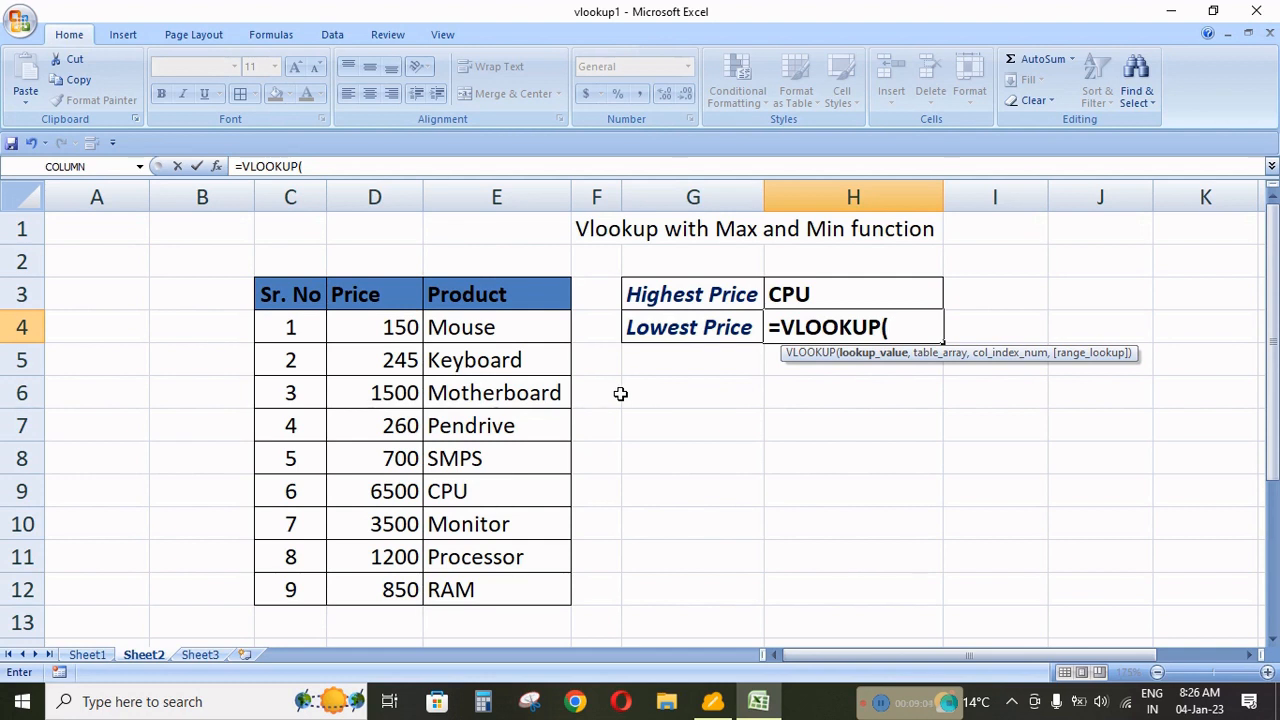
type("min")
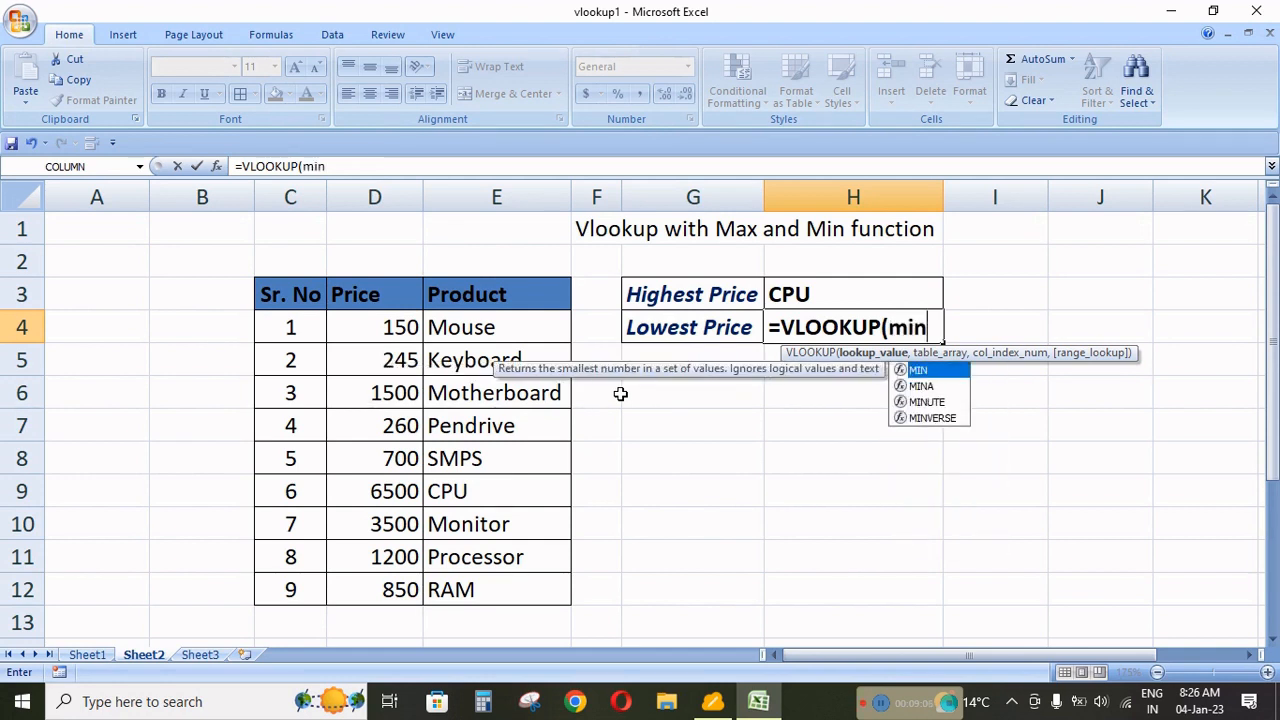
type("(")
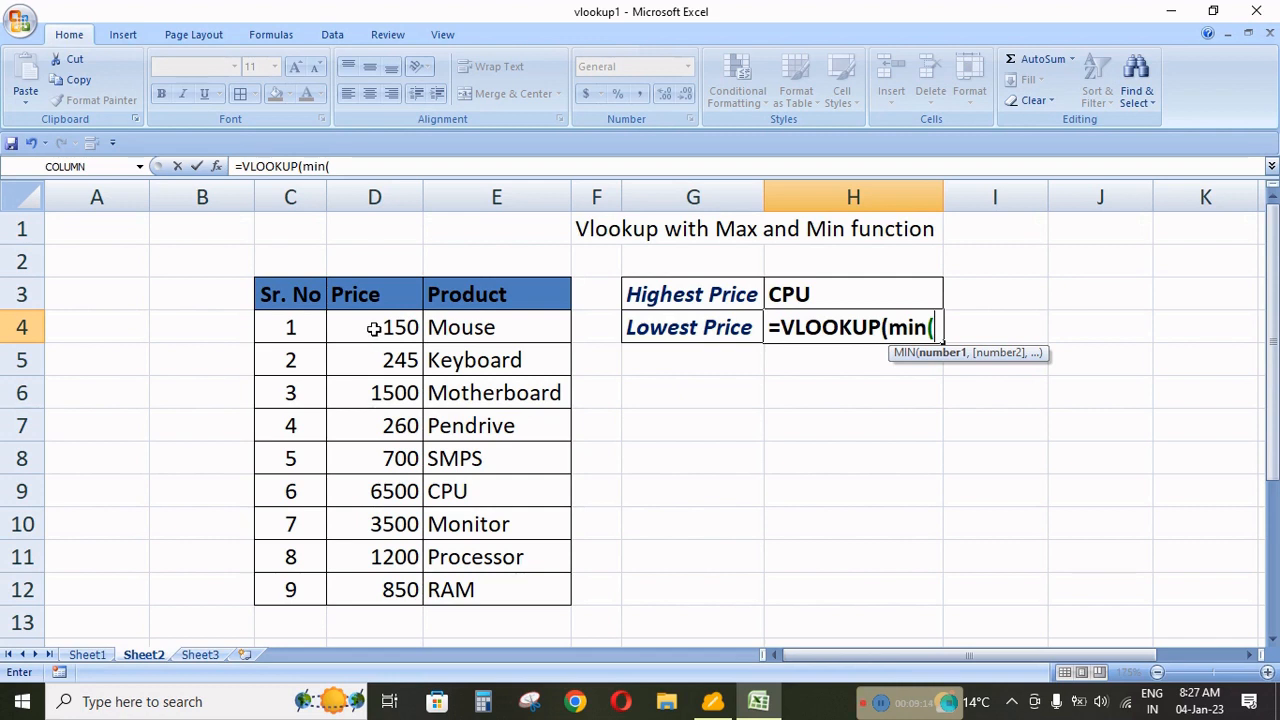
left_click_drag(378, 326, 388, 583)
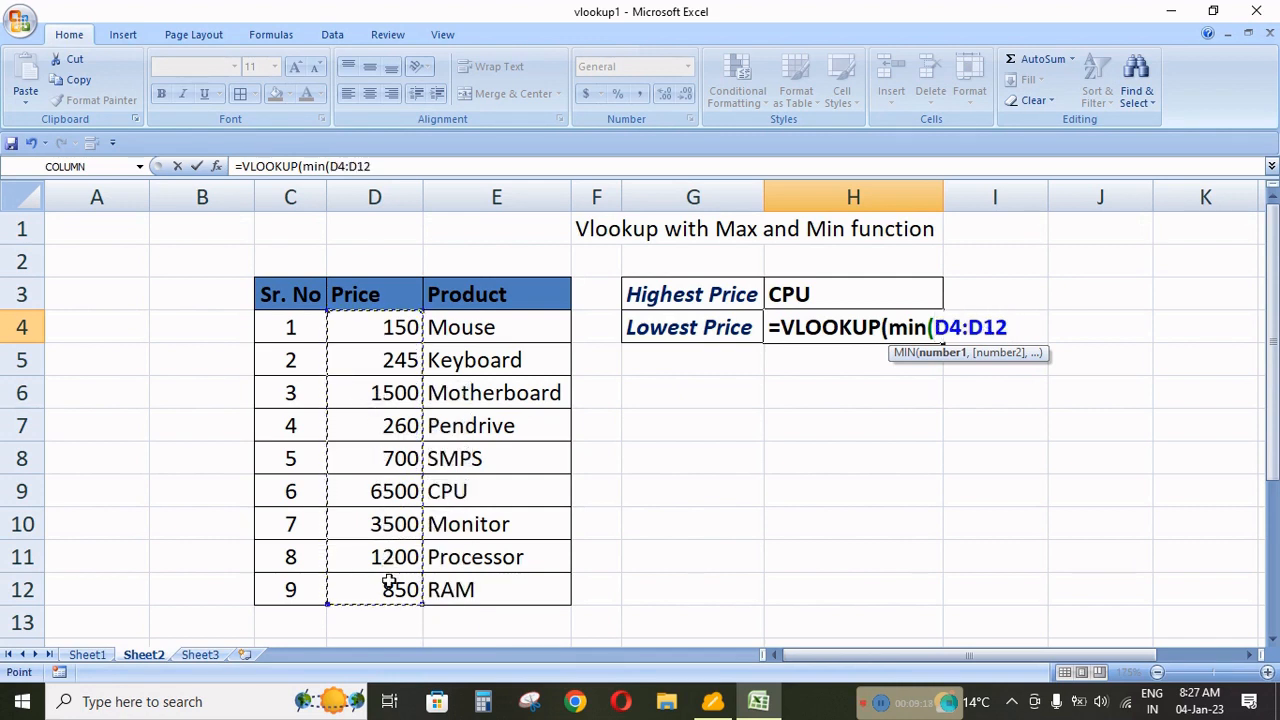
type(")")
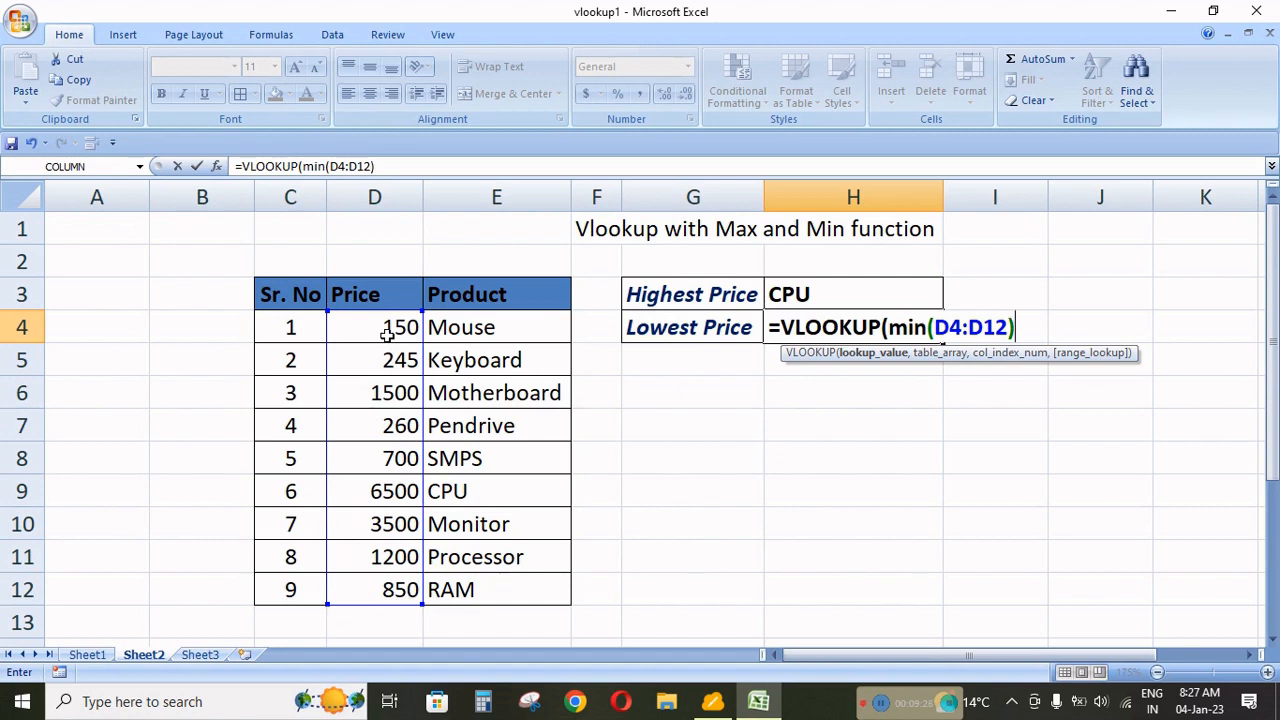
Complete the VLOOKUP in H4 with columns D:E as the table array, column index 2 and range lookup 0.
type(",")
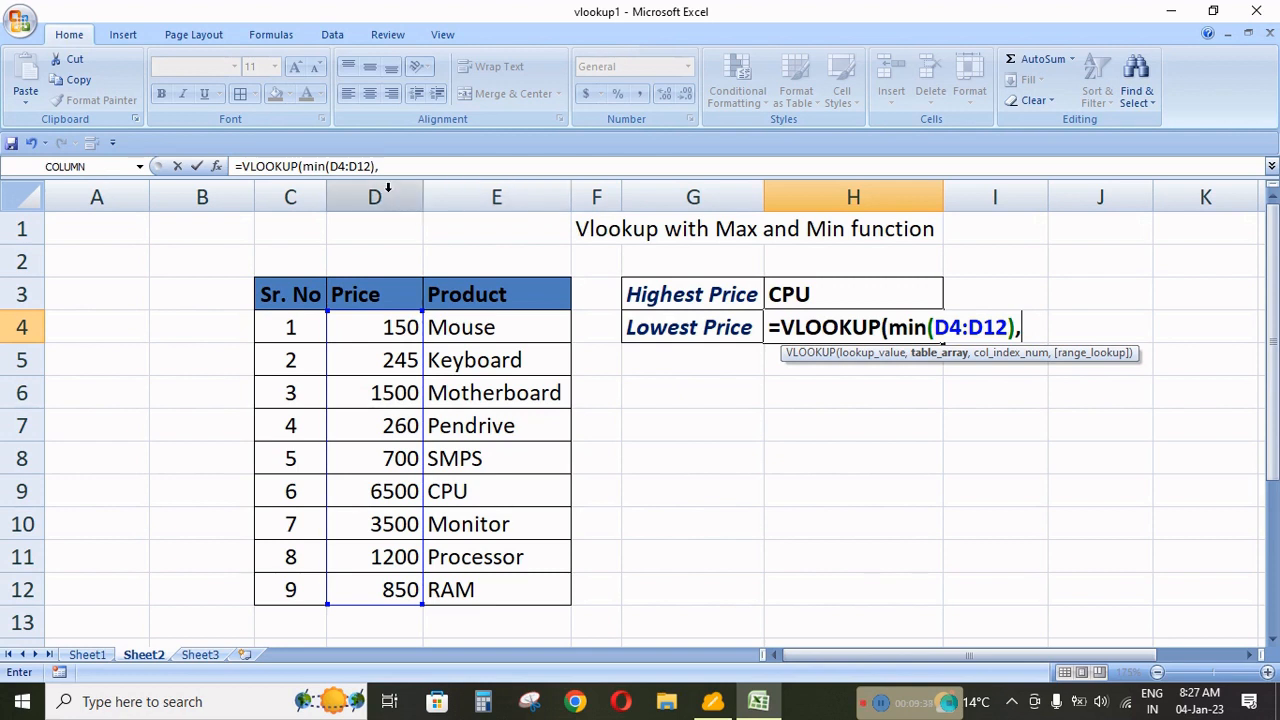
left_click_drag(389, 188, 446, 182)
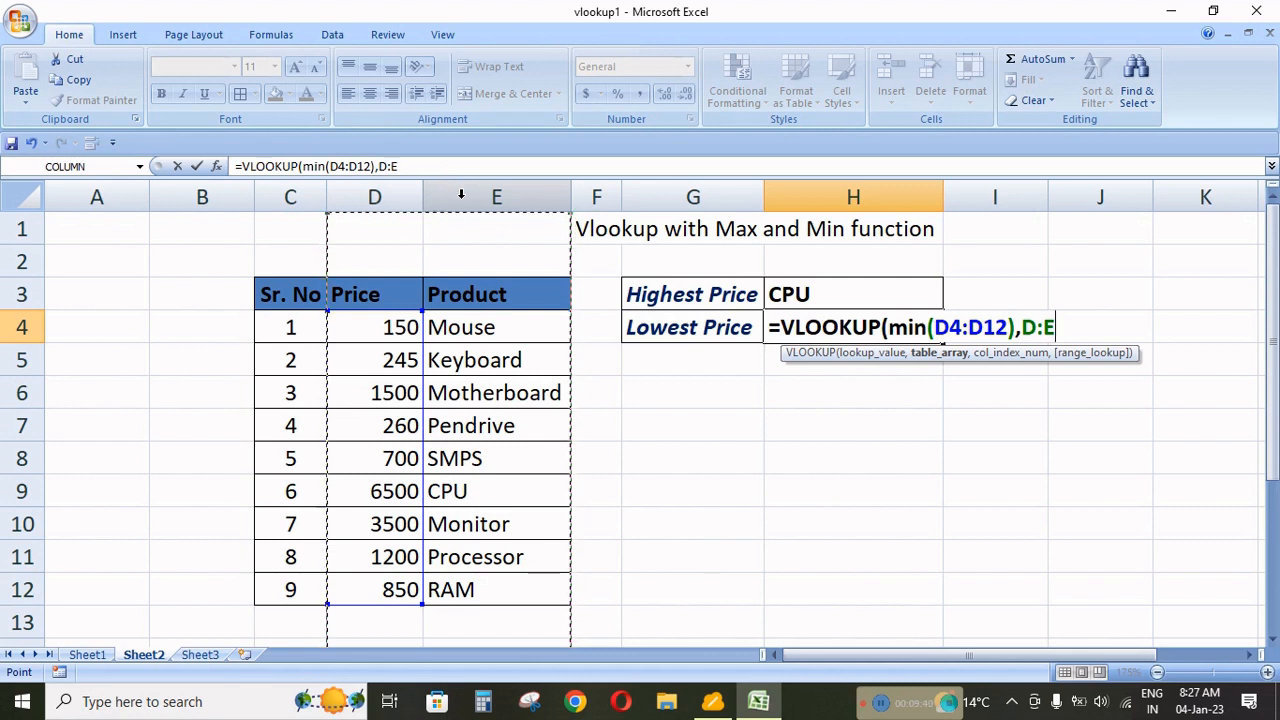
type(",")
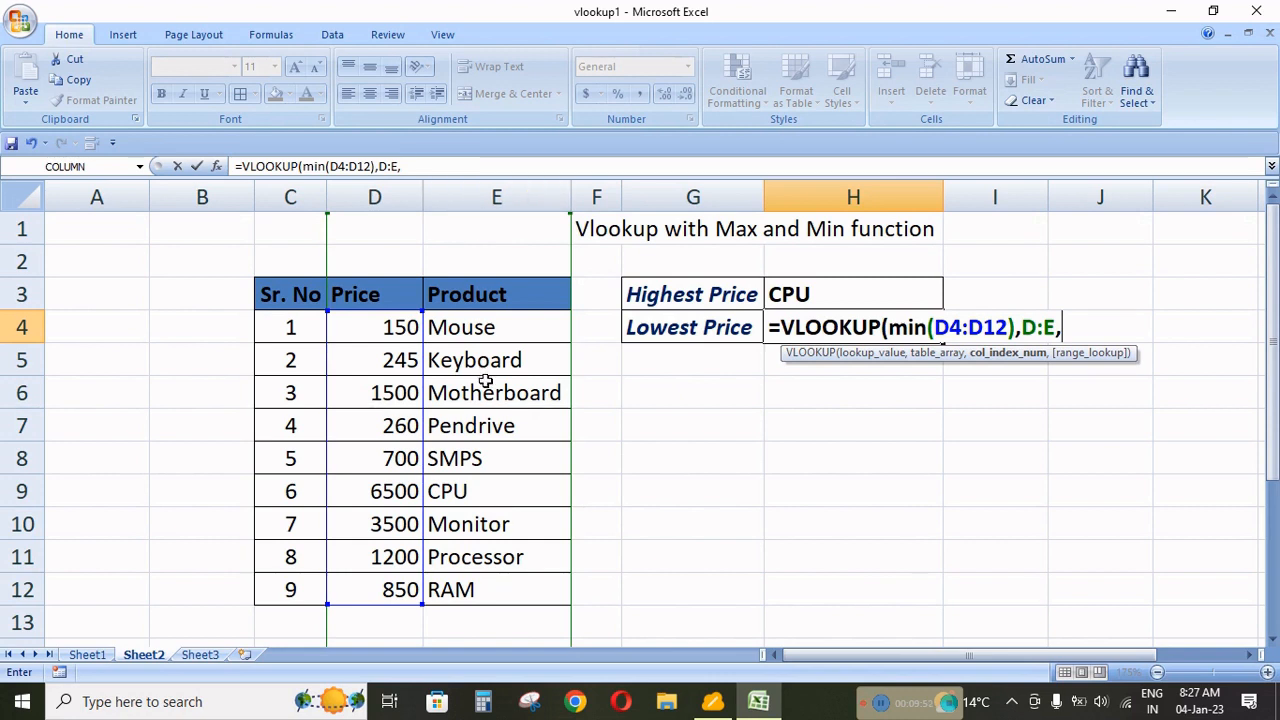
type("2,")
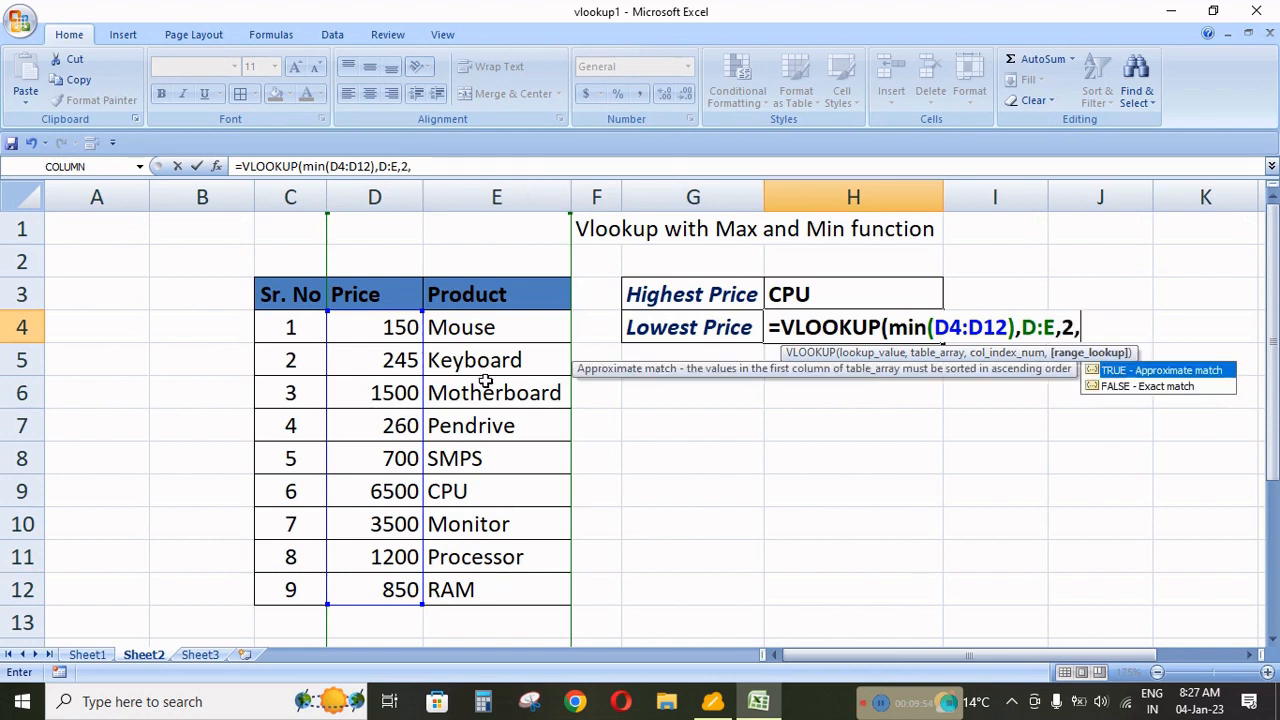
type("0)")
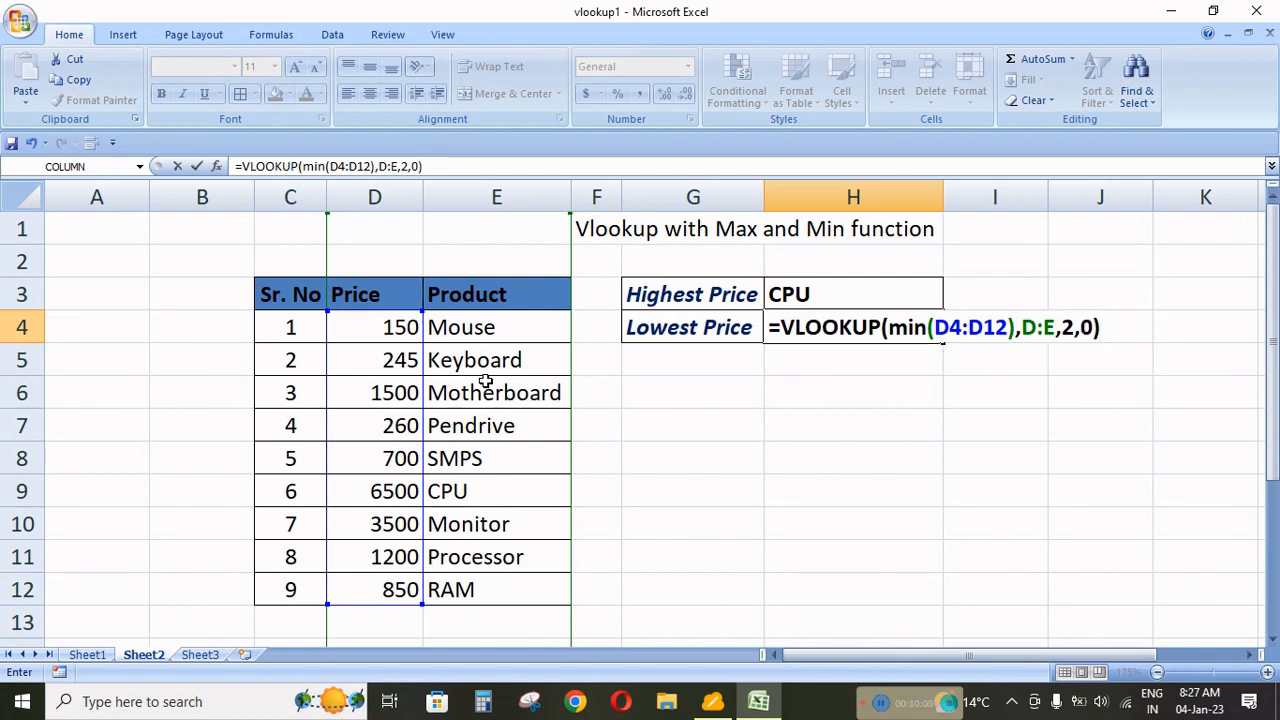
key("Return")
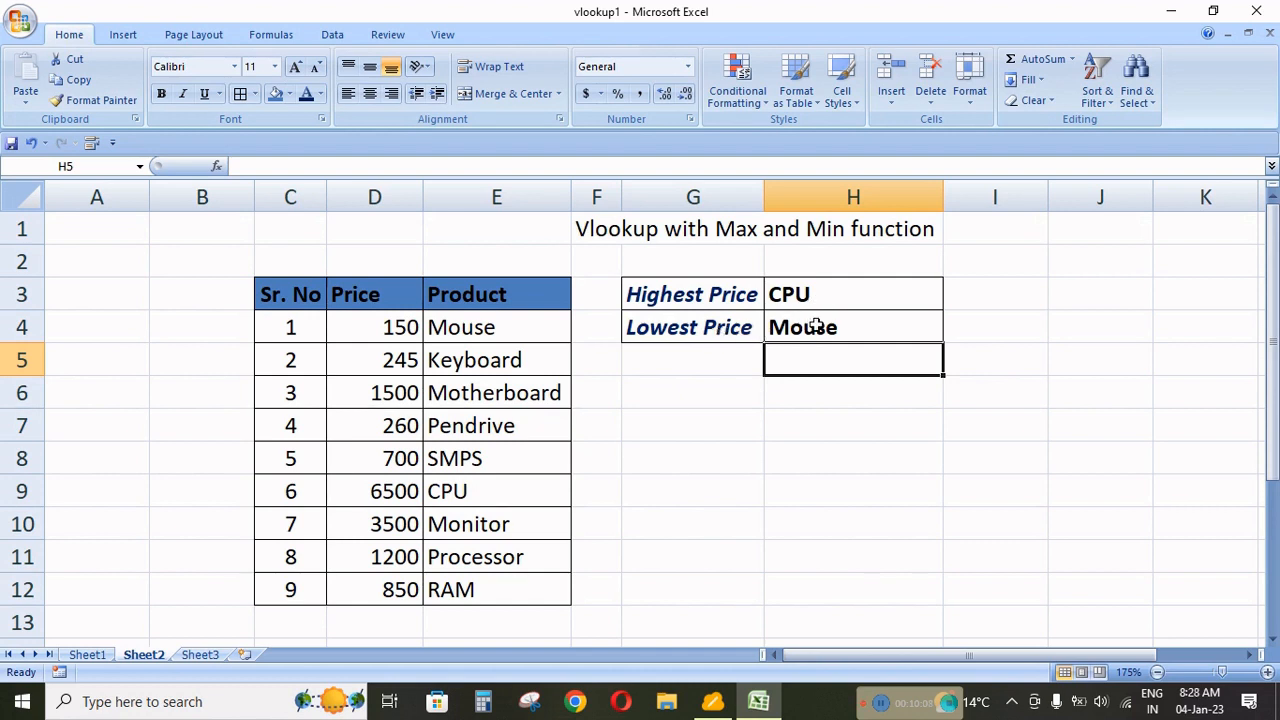
Set the Keyboard's price in cell D5 to 149.
left_click(413, 360)
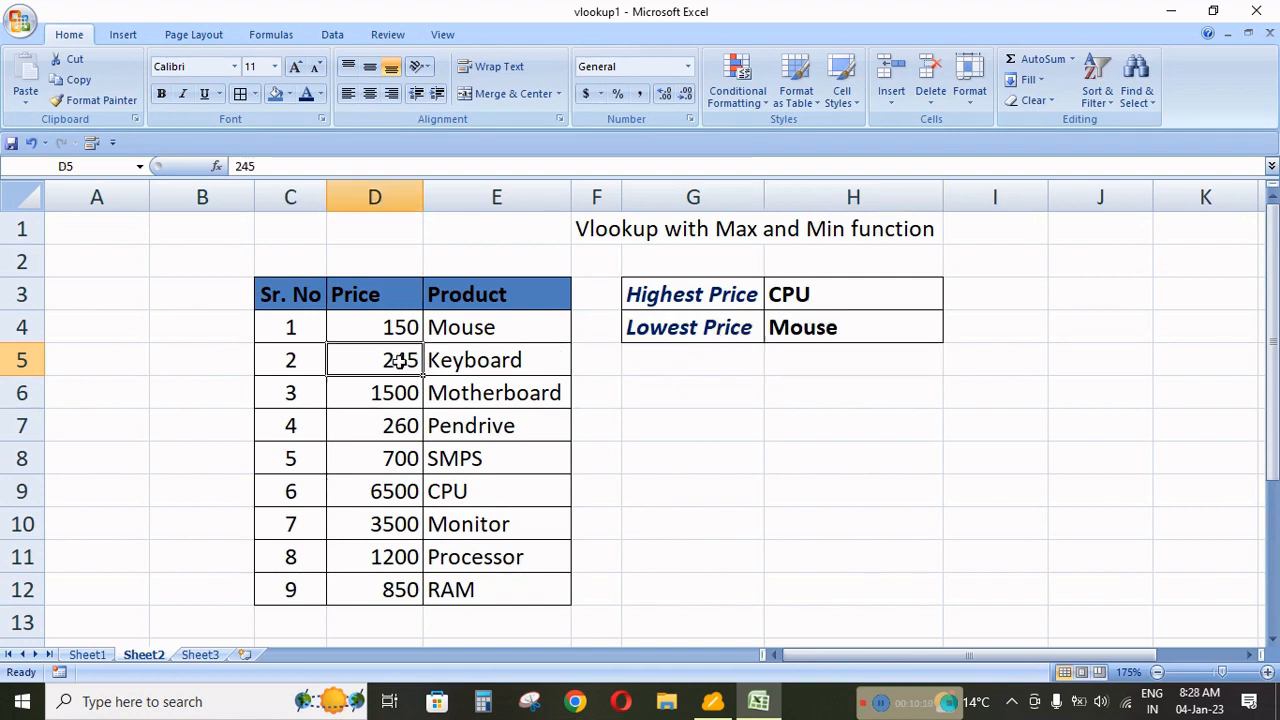
type("149")
key("Up")
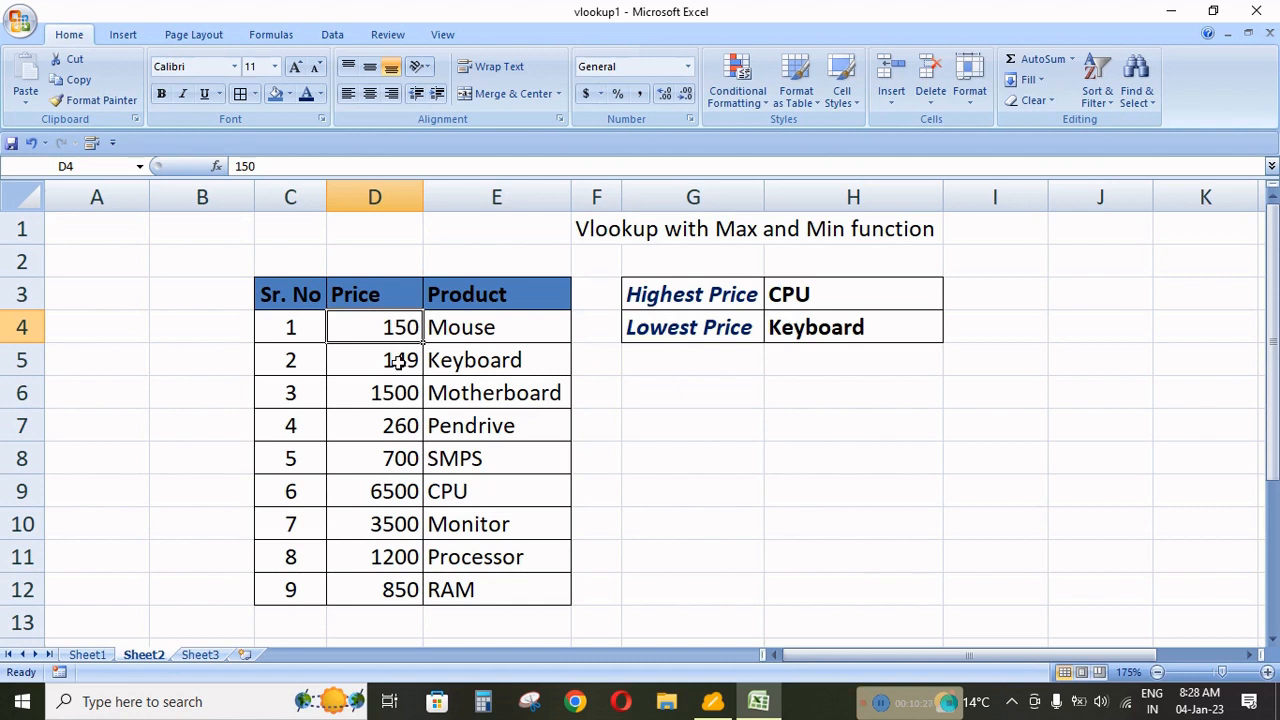
Try 245 as the Mouse's price in cell D4, and replace it with 100.
type("245")
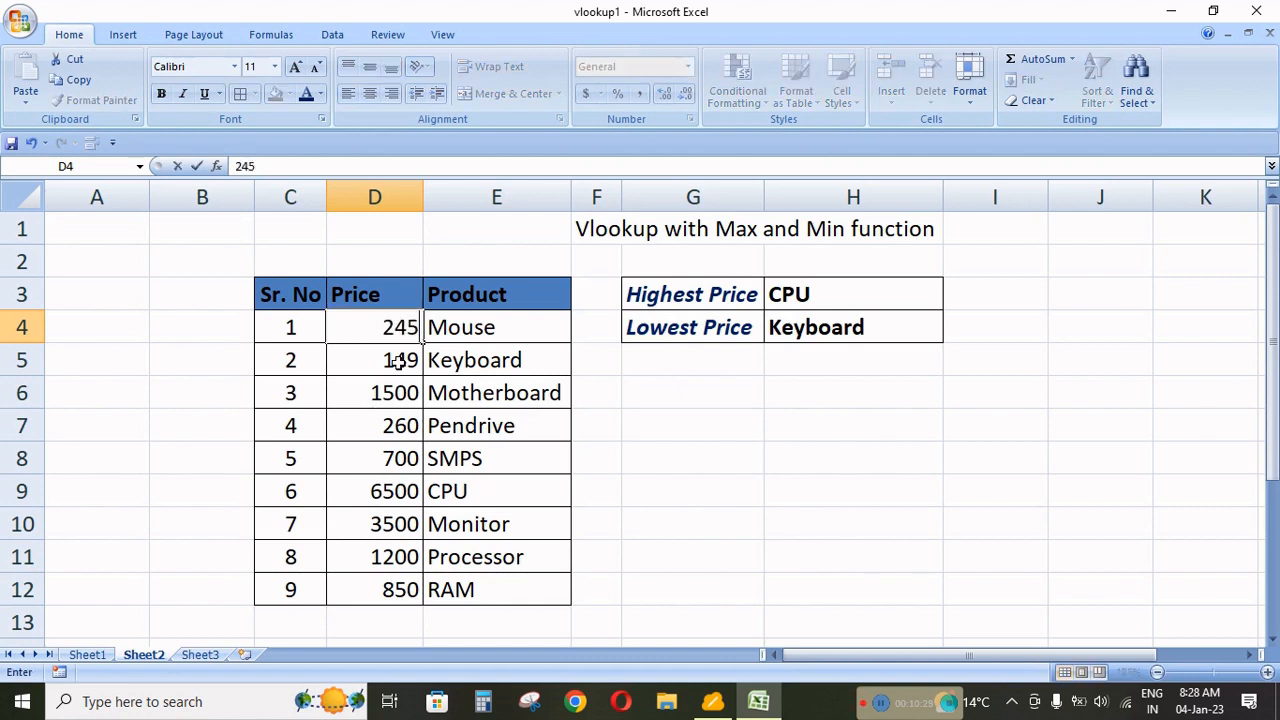
key("Return")
key("Up")
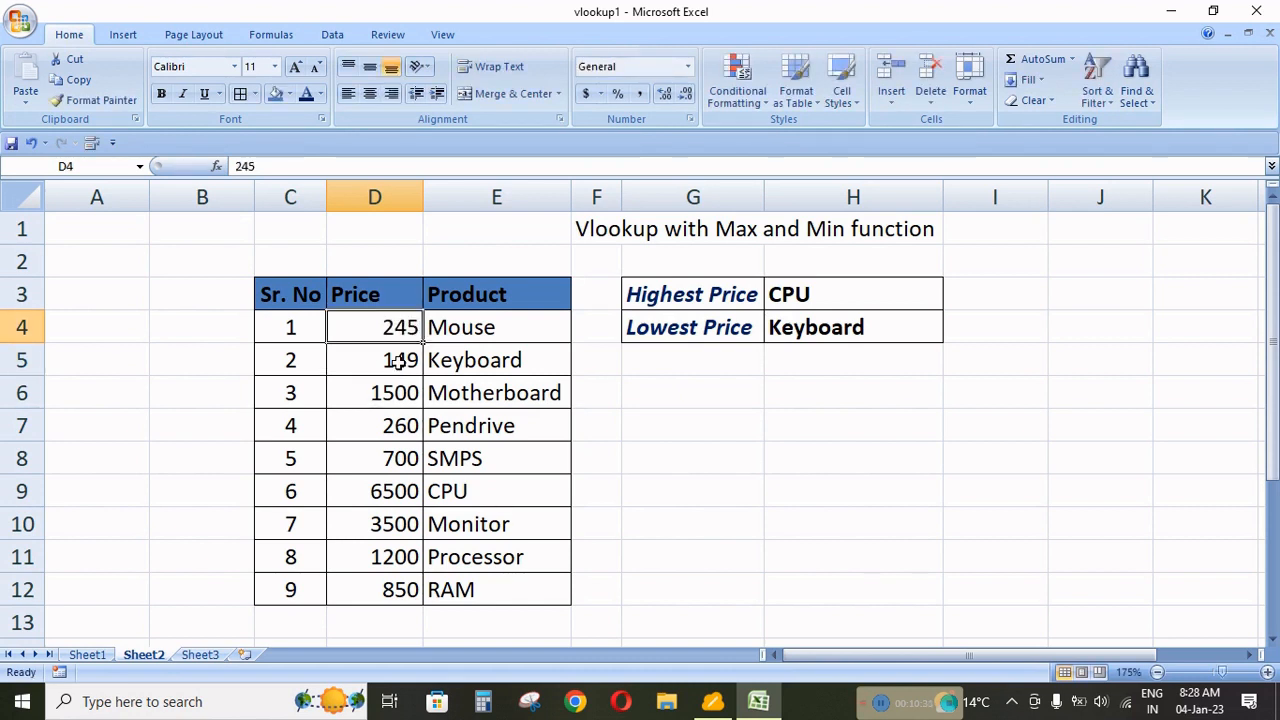
type("100")
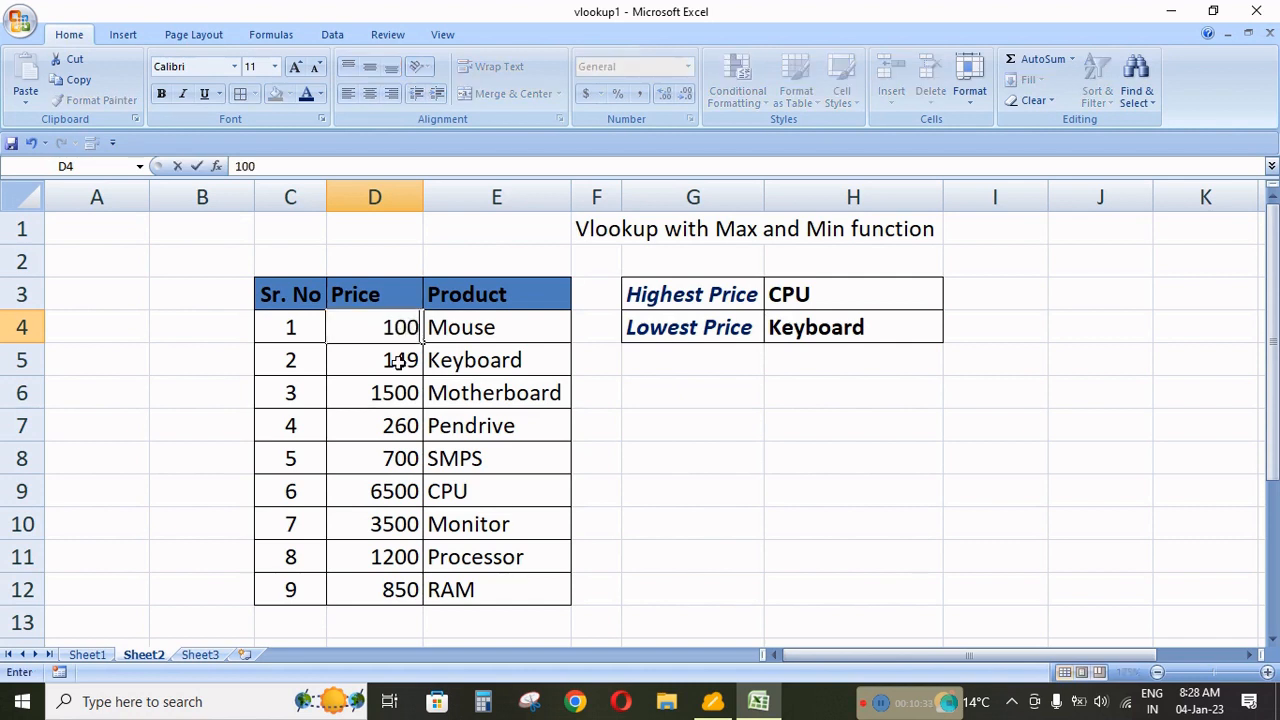
key("Return")
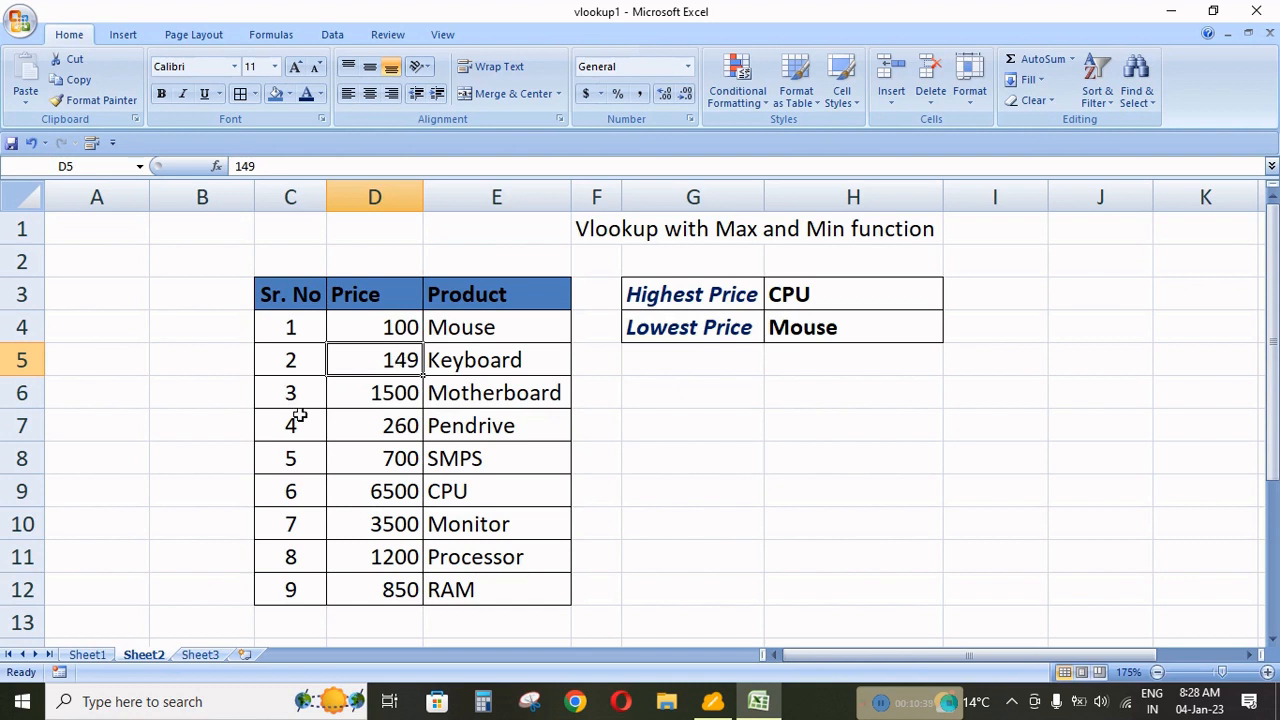
Add a new table entry in row 13 with serial number 10 and the product name Computer.
scroll(300, 420, "down", 1)
left_click(290, 524)
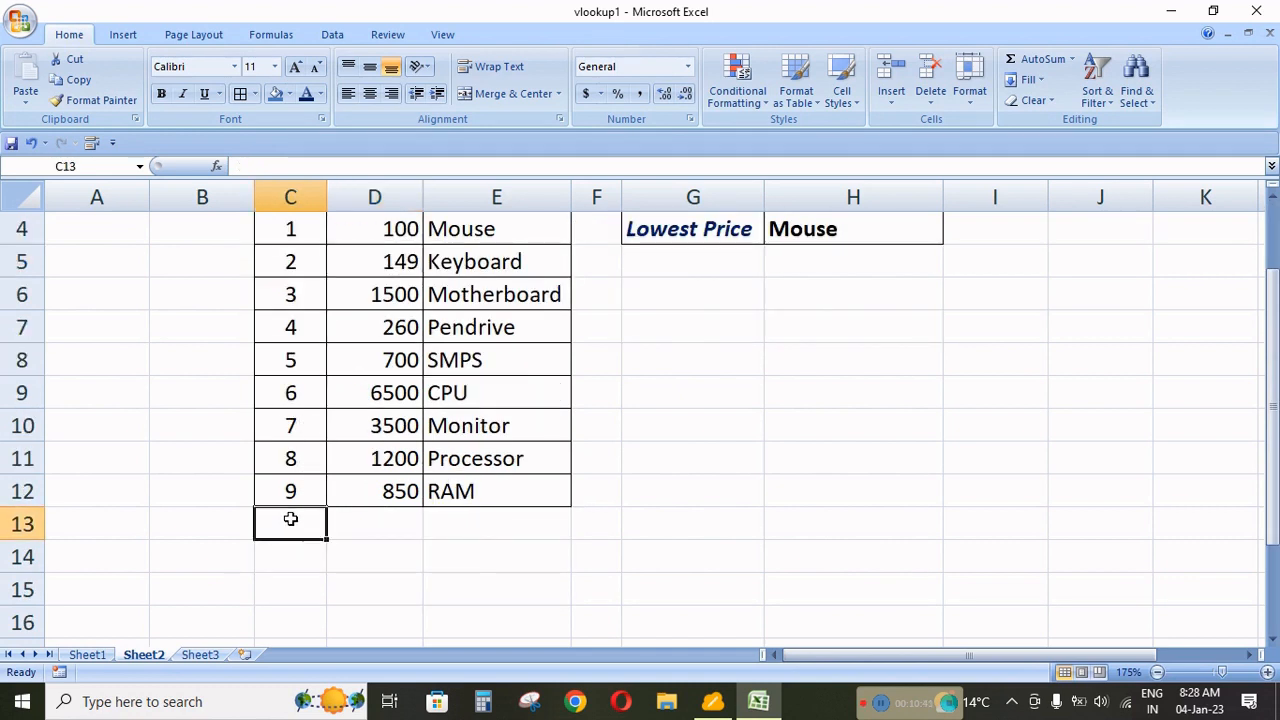
type("10")
key("Tab")
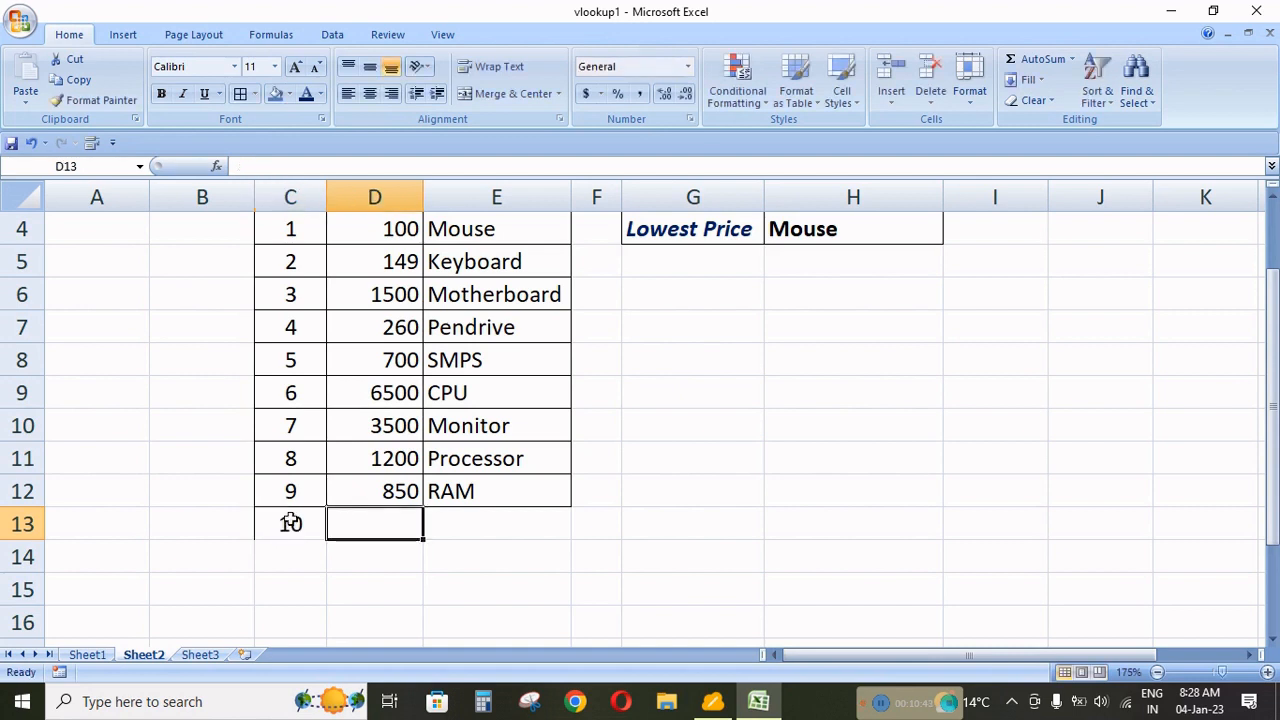
key("Tab")
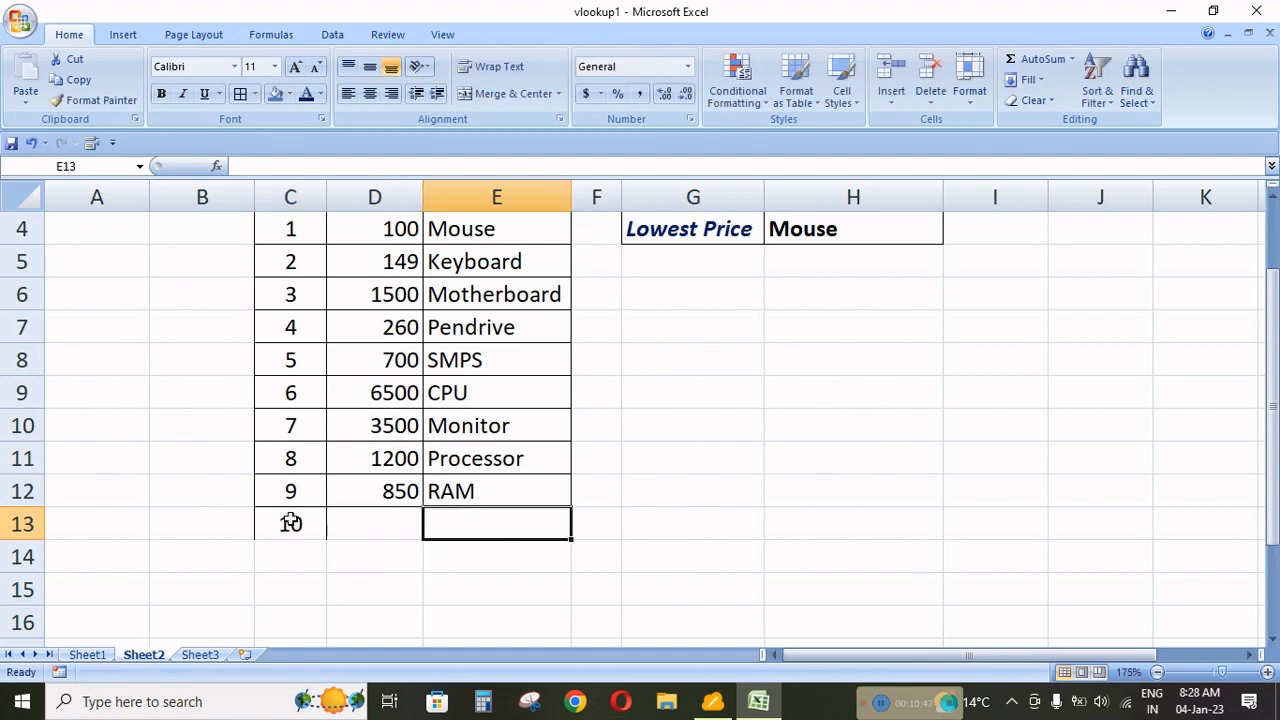
type("Computye")
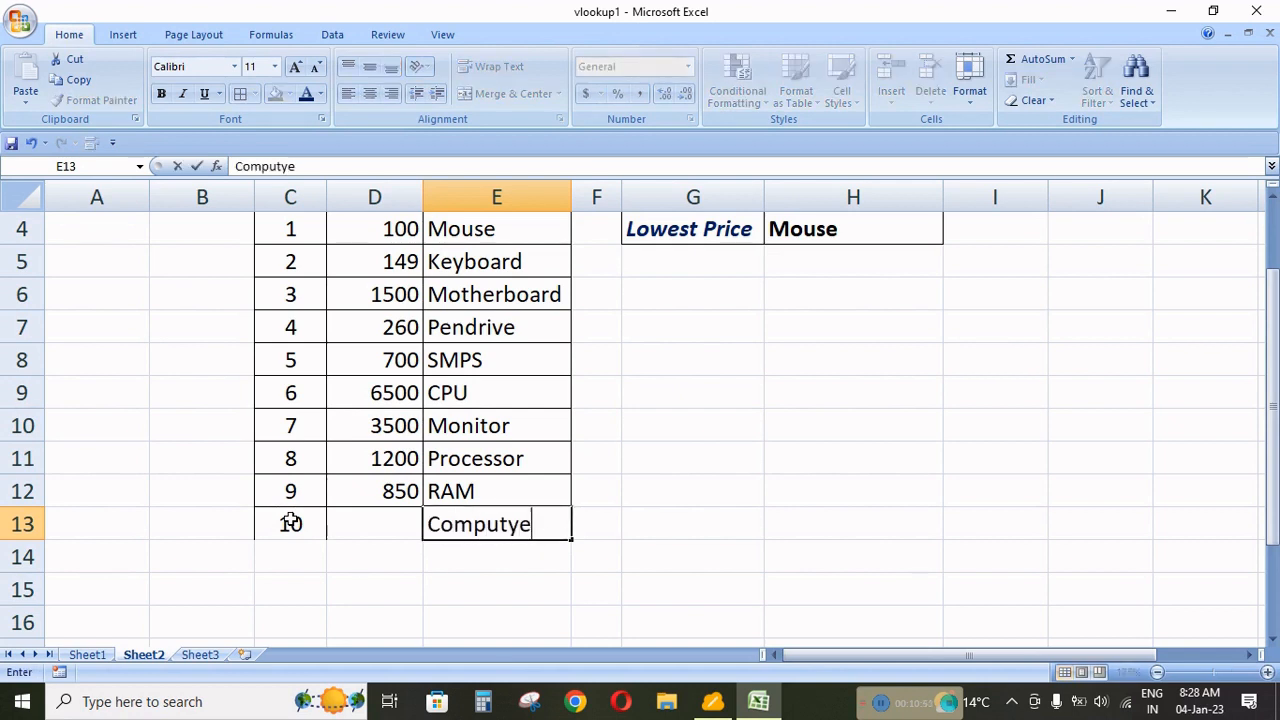
key("BackSpace")
key("BackSpace")
key("Return")
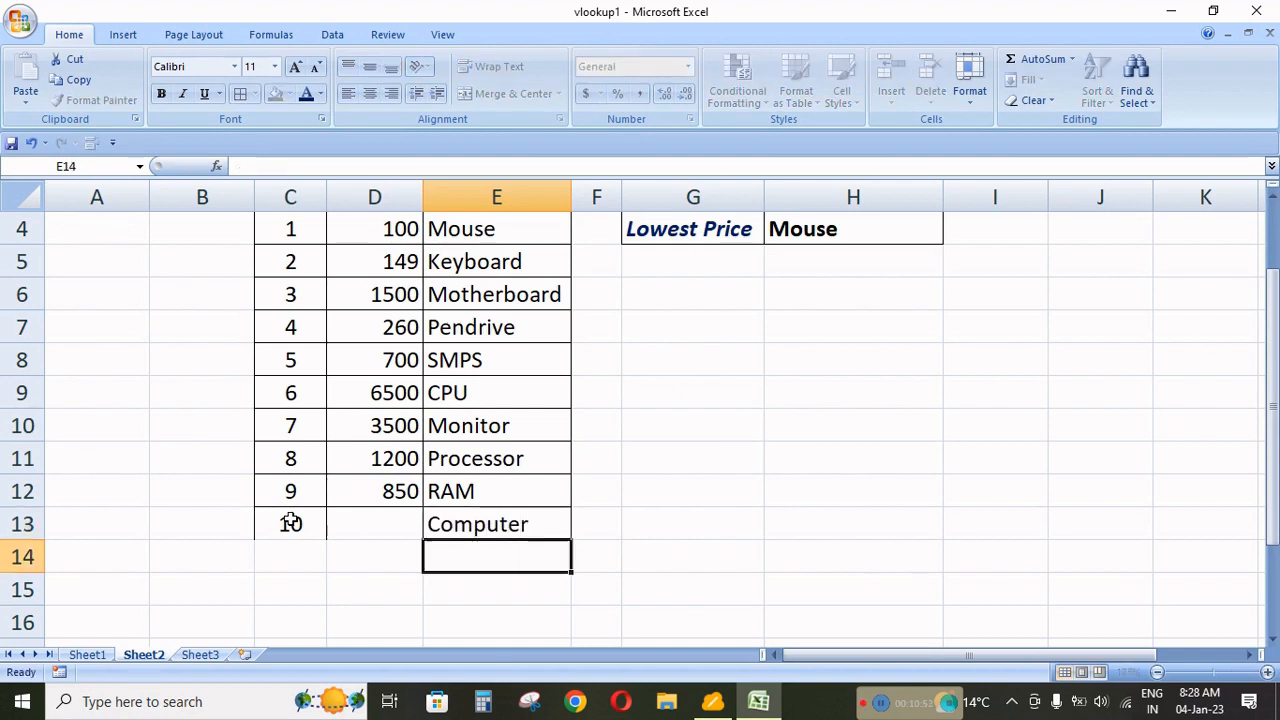
Enter 15000 as the Computer's price in cell D13.
left_click(374, 515)
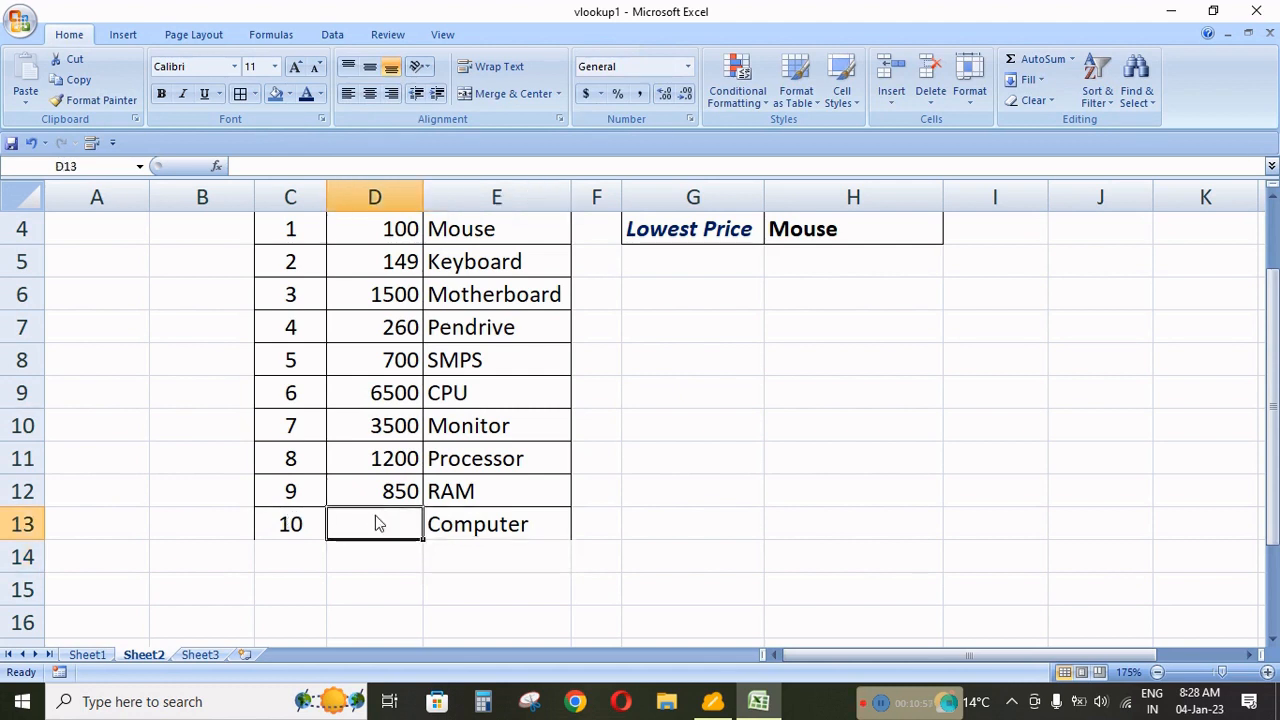
type("15000")
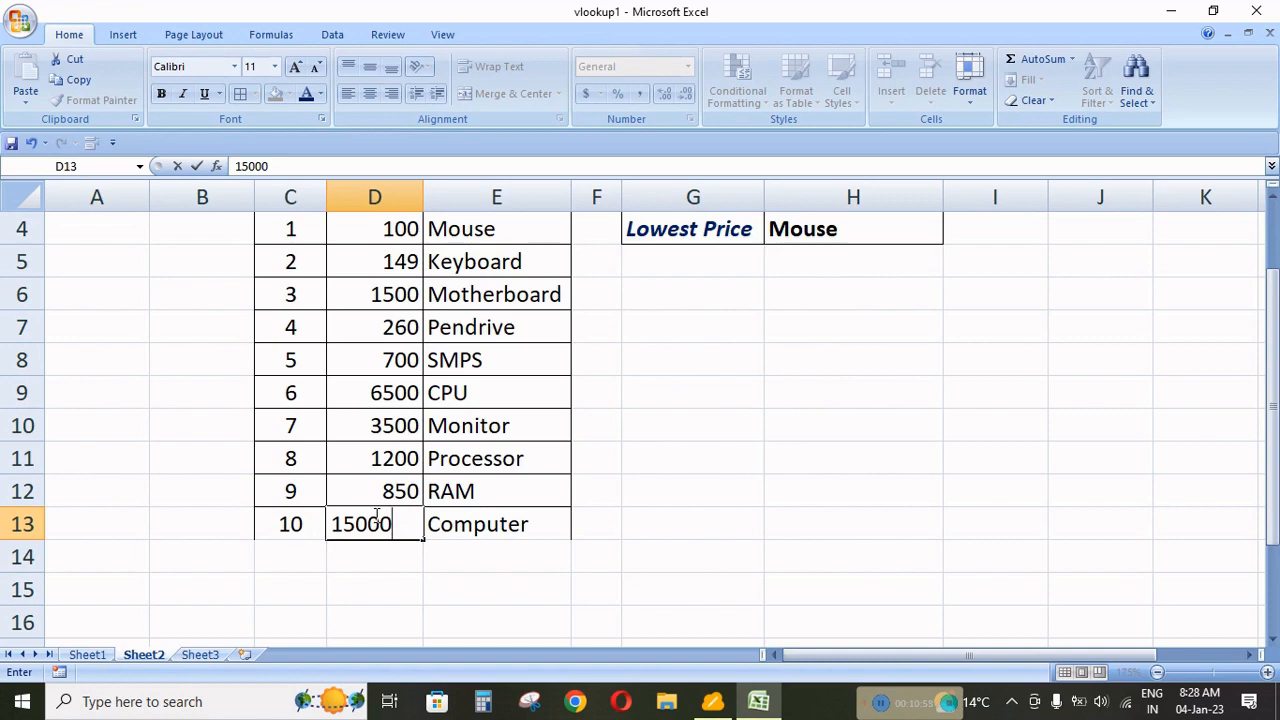
scroll(637, 518, "up", 1)
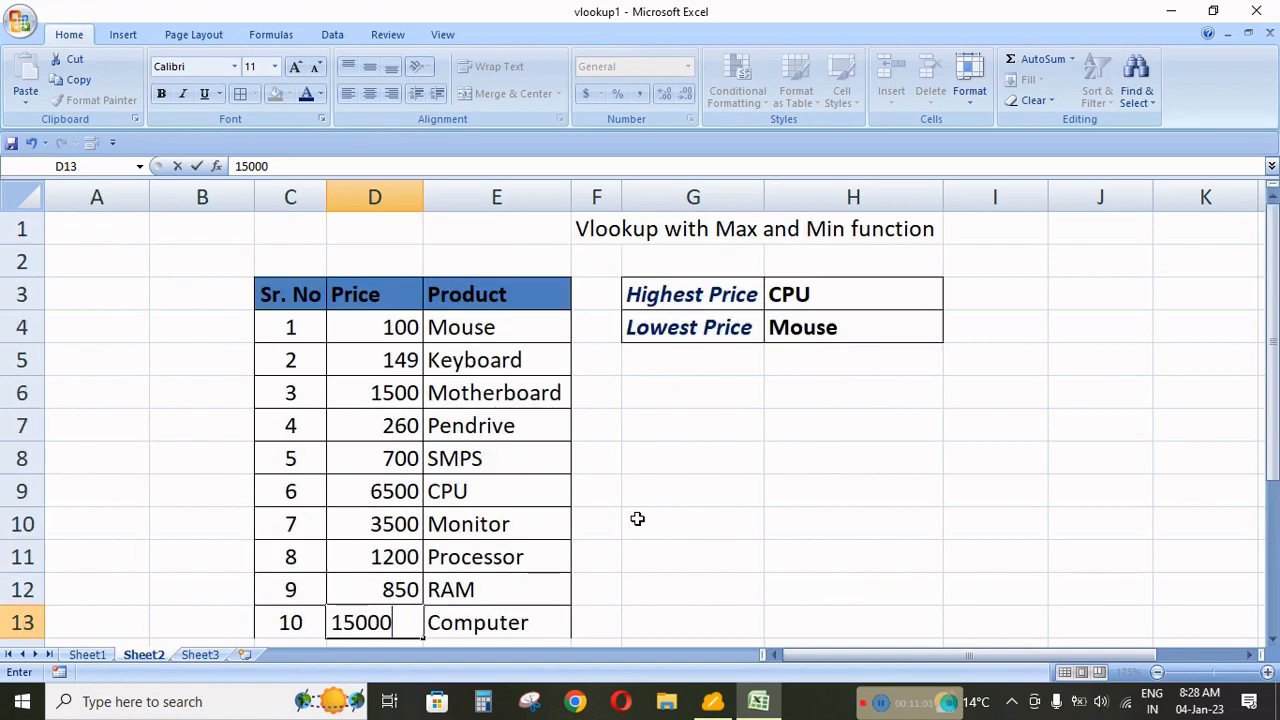
key("Return")
Extend the MAX range in the Highest Price formula in H3 to D4:D22.
scroll(637, 517, "down", 1)
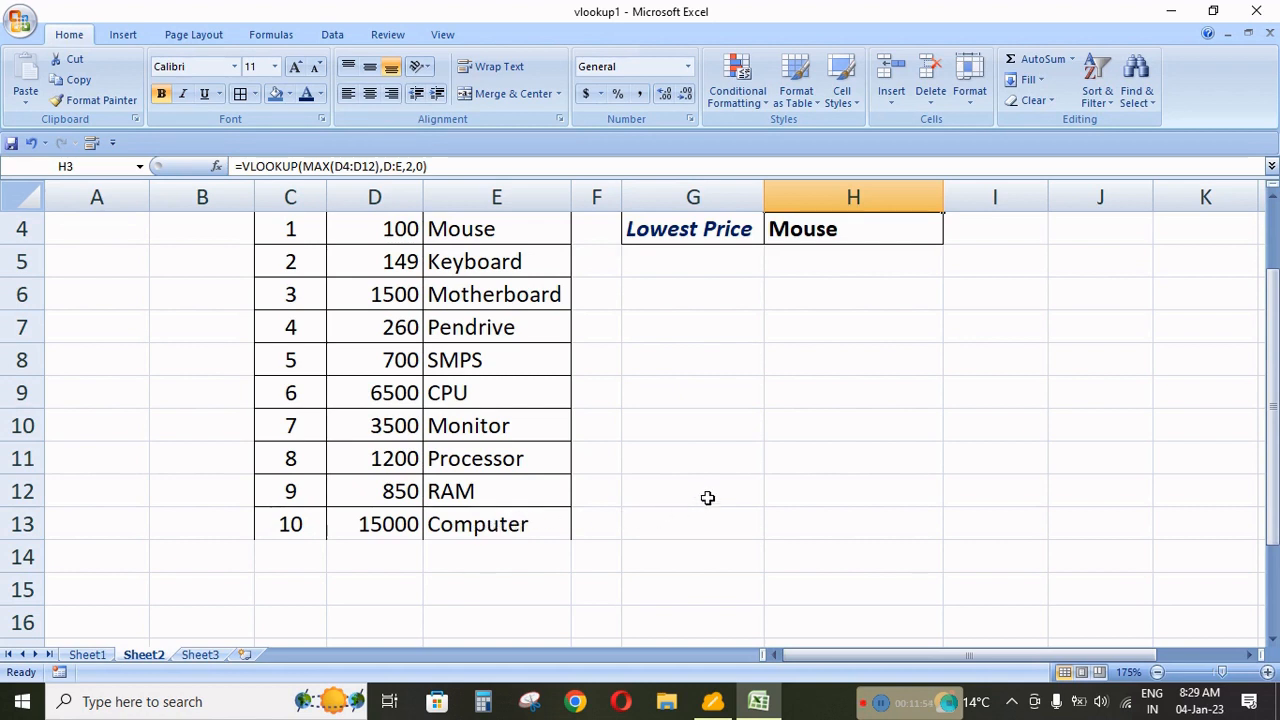
scroll(707, 497, "up", 1)
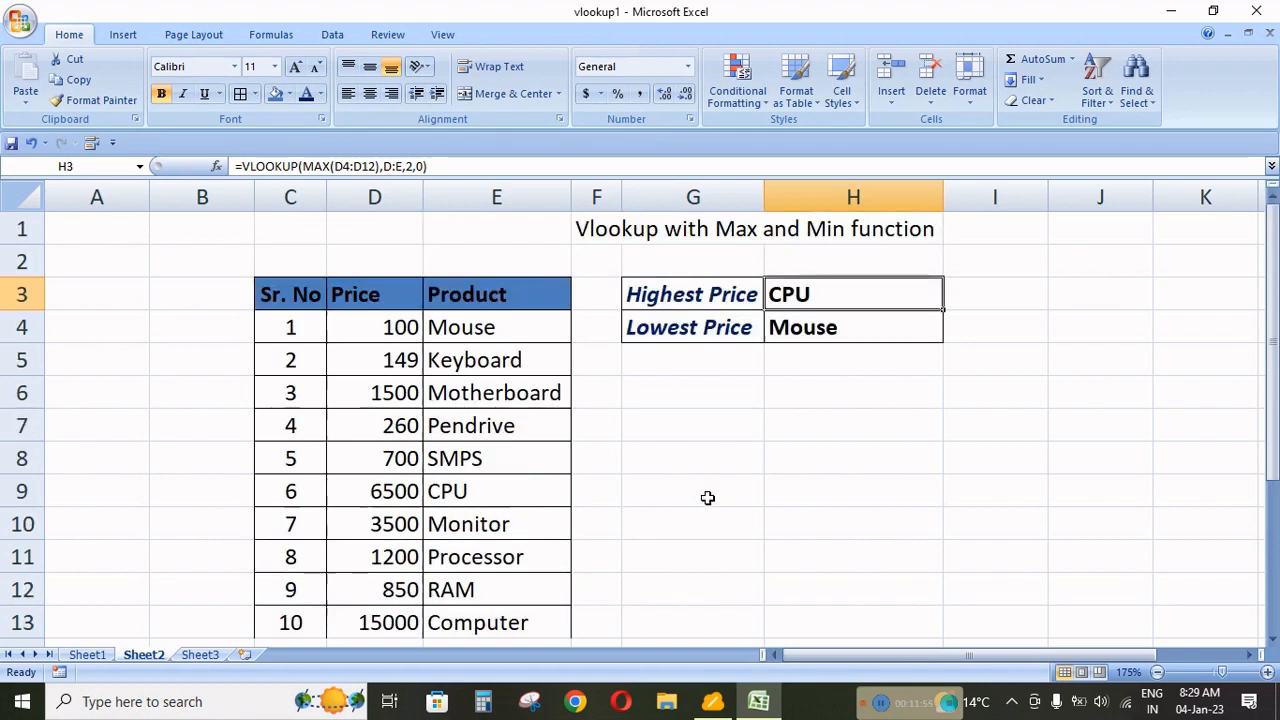
double_click(806, 294)
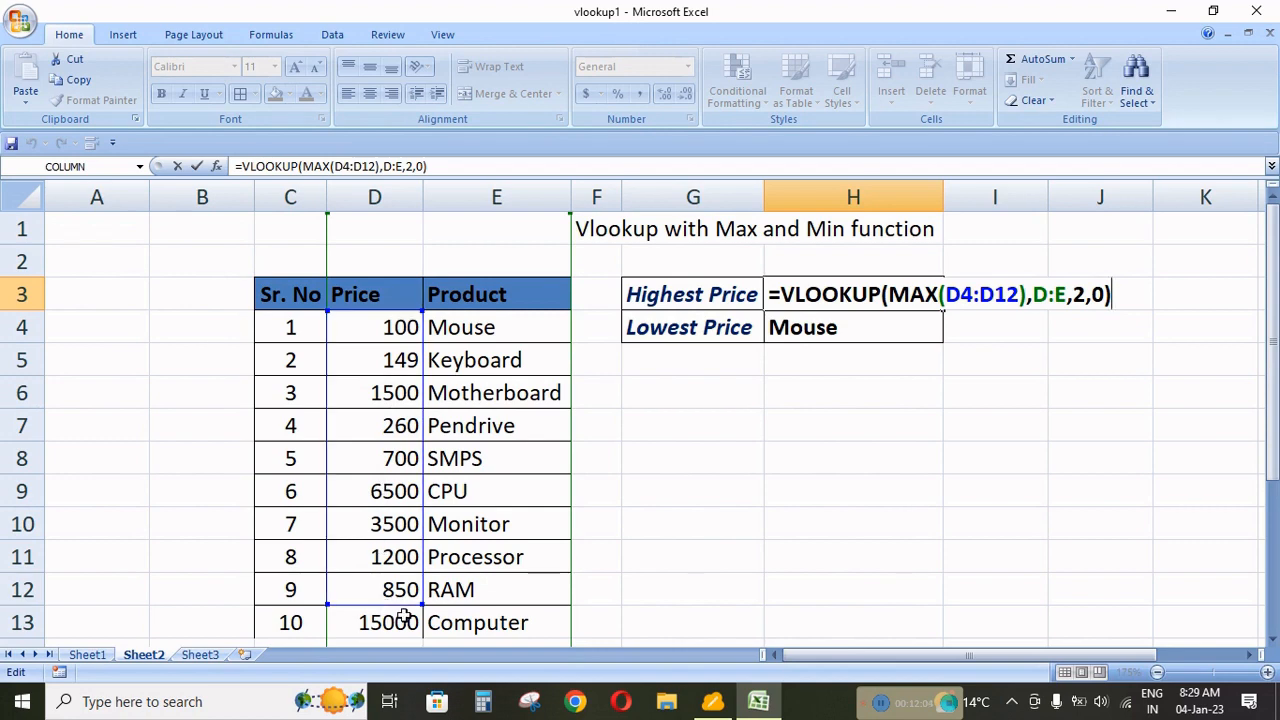
left_click_drag(420, 604, 425, 636)
scroll(781, 483, "up", 1)
scroll(781, 483, "up", 3)
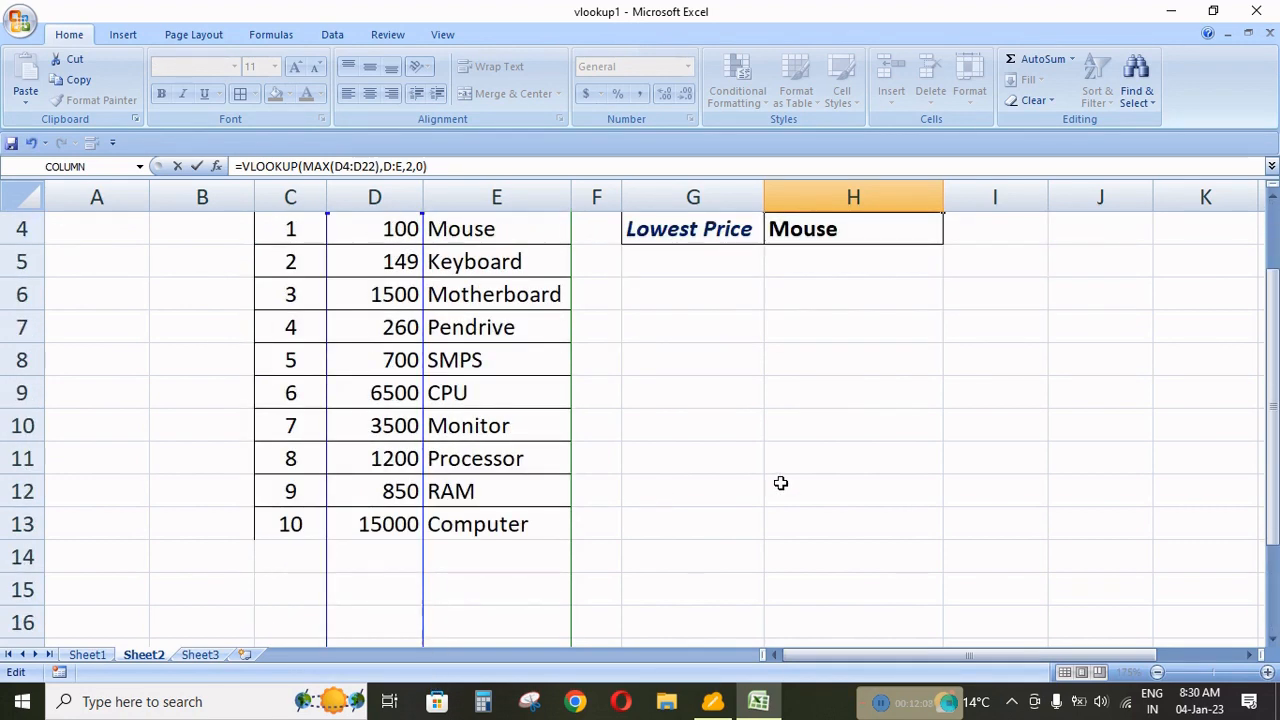
key("Escape")
scroll(781, 483, "up", 3)
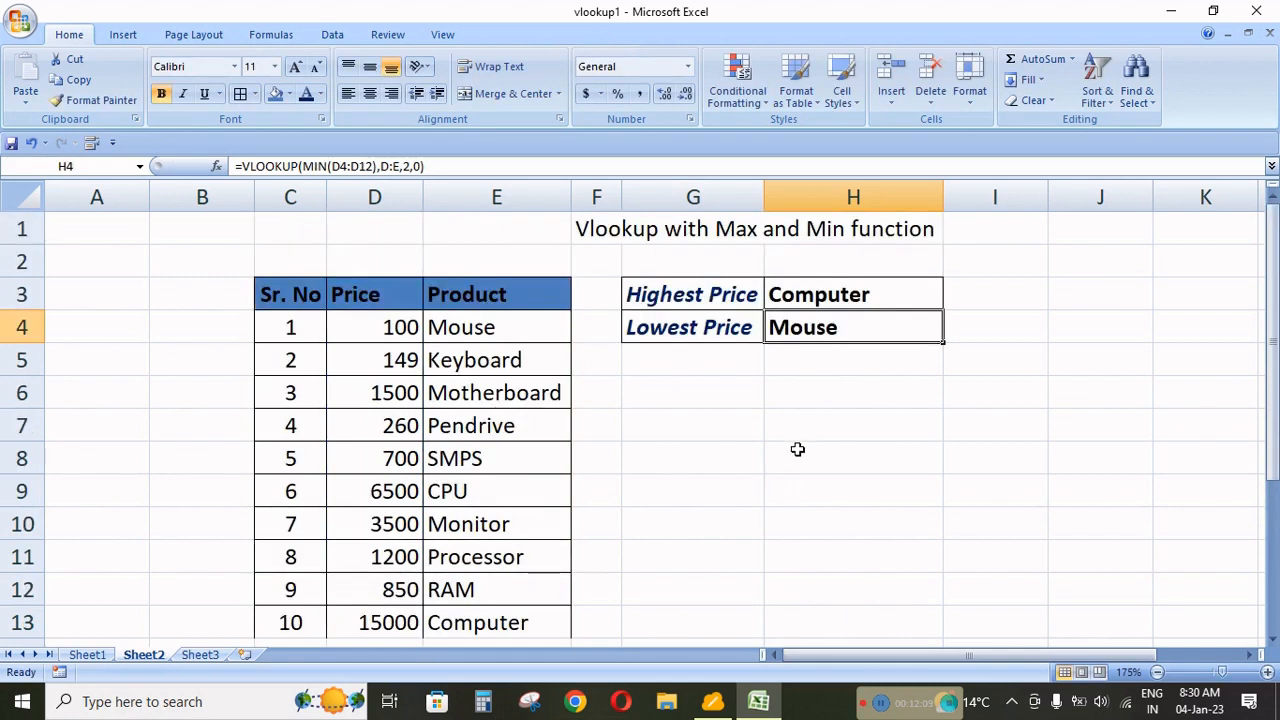
Extend the MIN range in the Lowest Price formula in H4 to D4:D54.
double_click(829, 333)
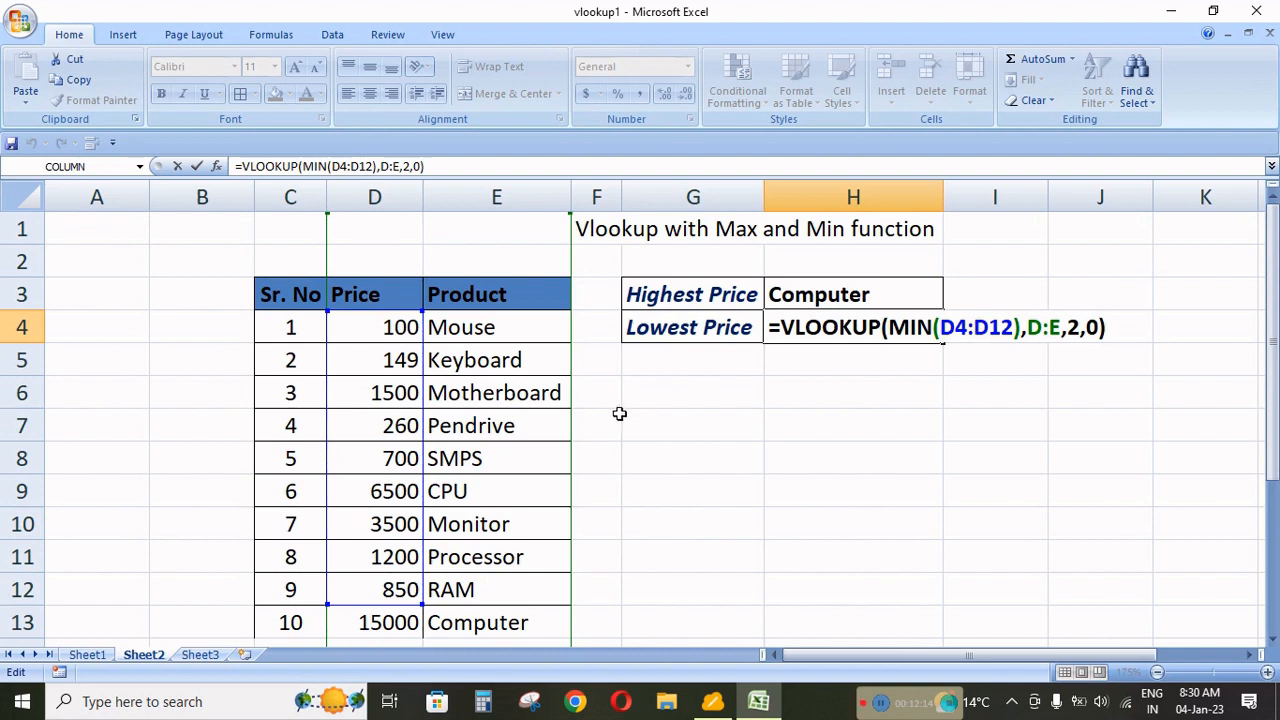
scroll(619, 413, "down", 1)
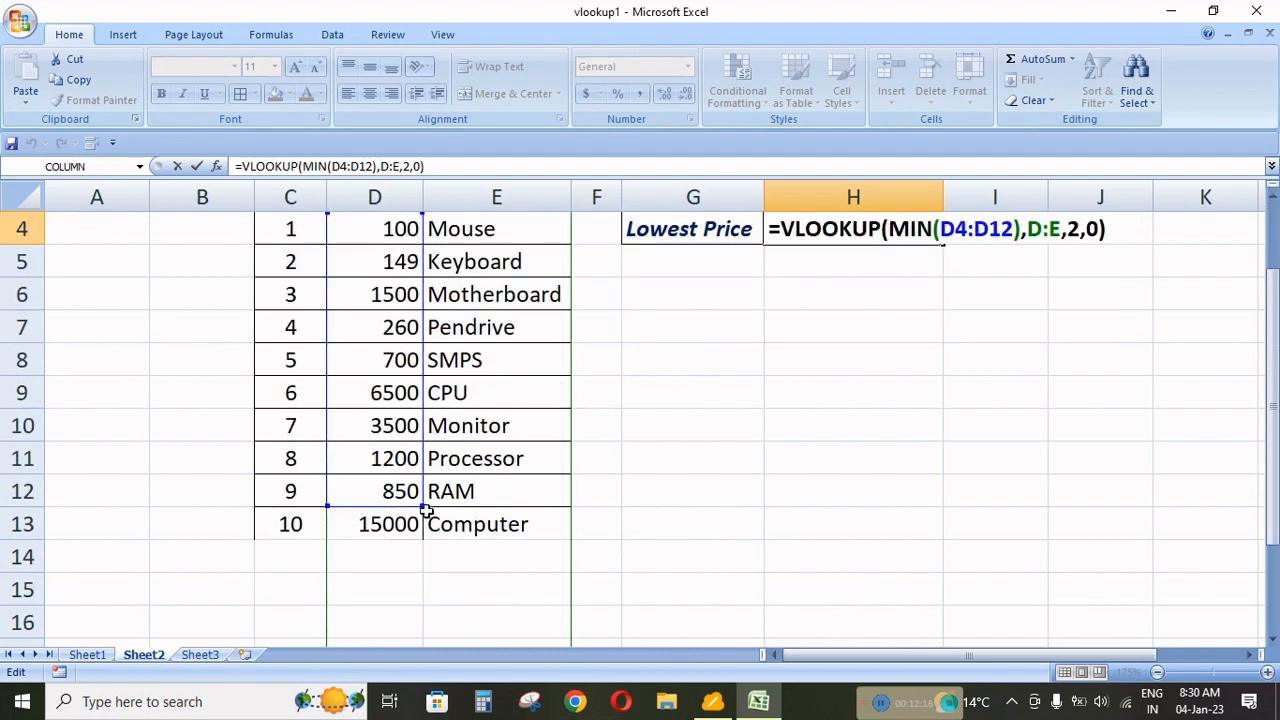
left_click_drag(426, 509, 511, 502)
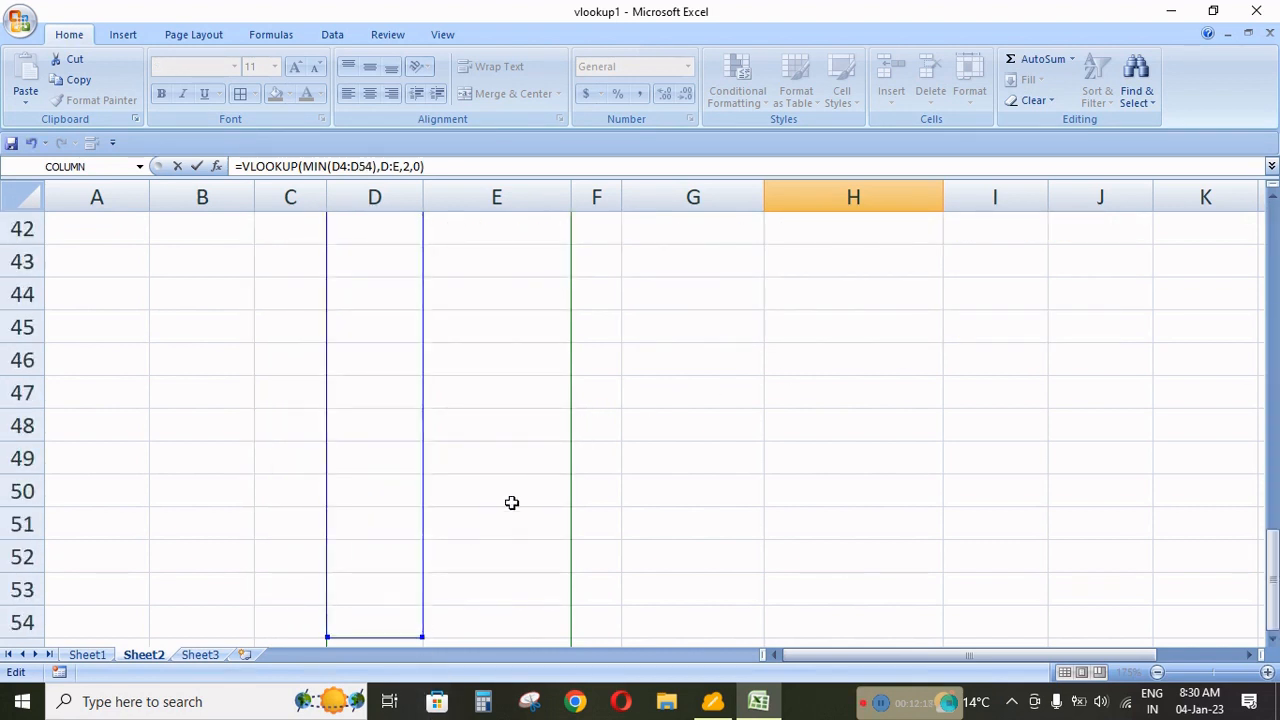
key("Return")
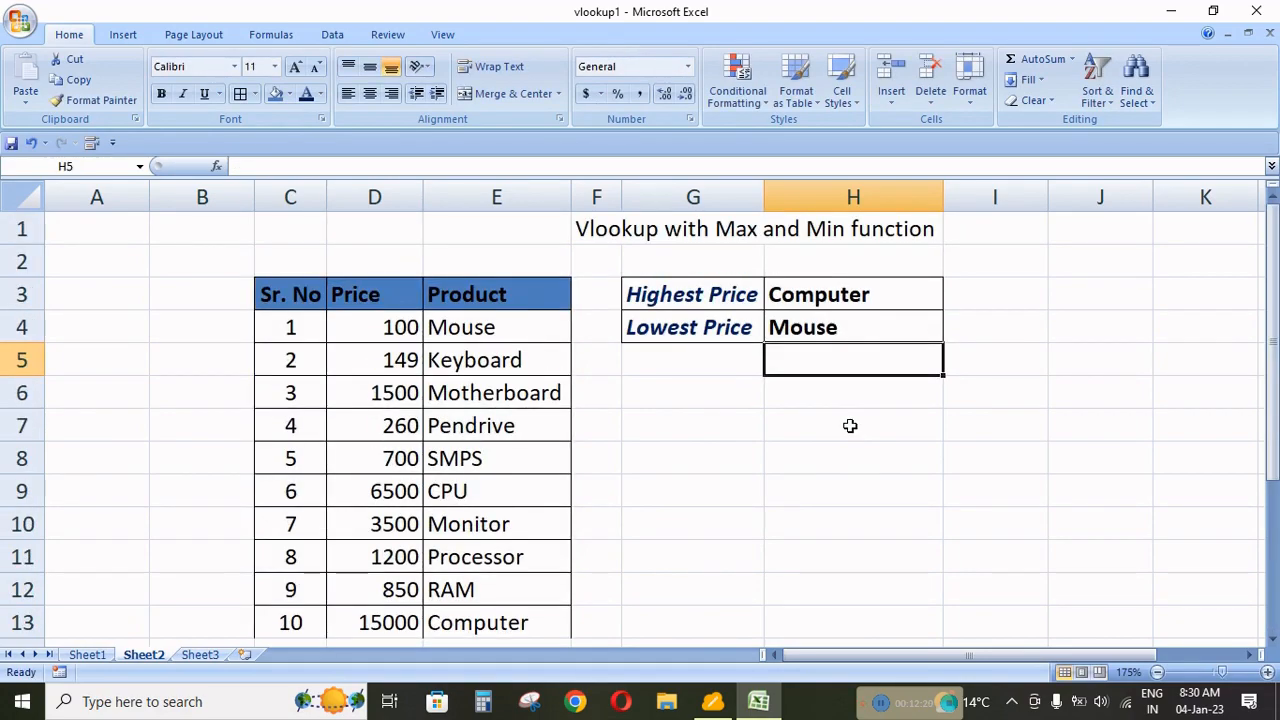